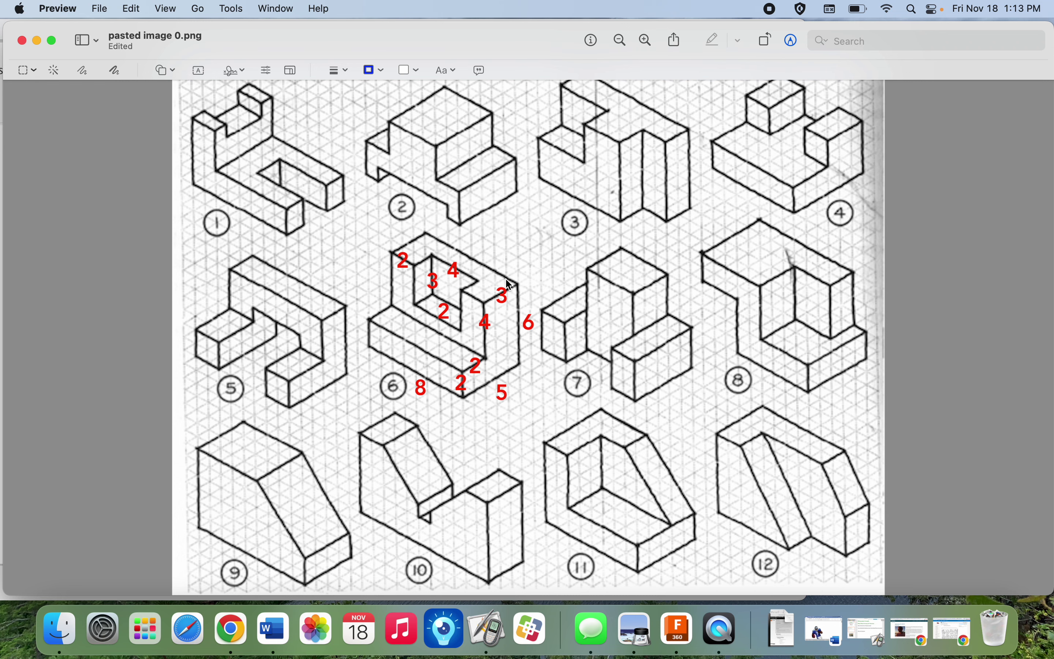
# Leave the annotated reference drawing for model 6 and bring Fusion 360 to the front
pyautogui.press('super+Tab')
pyautogui.press('super+Tab')
pyautogui.press('super+Tab')
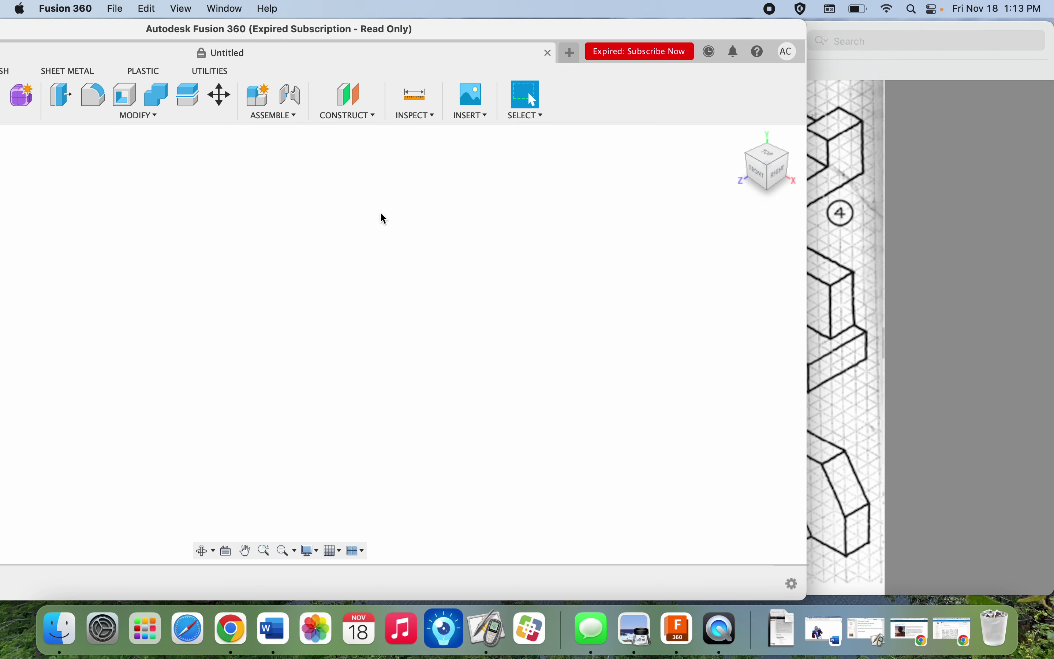
# Move the Fusion 360 window fully into view and start a sketch on the right origin plane
pyautogui.moveTo(292, 31); pyautogui.dragTo(541, 12)
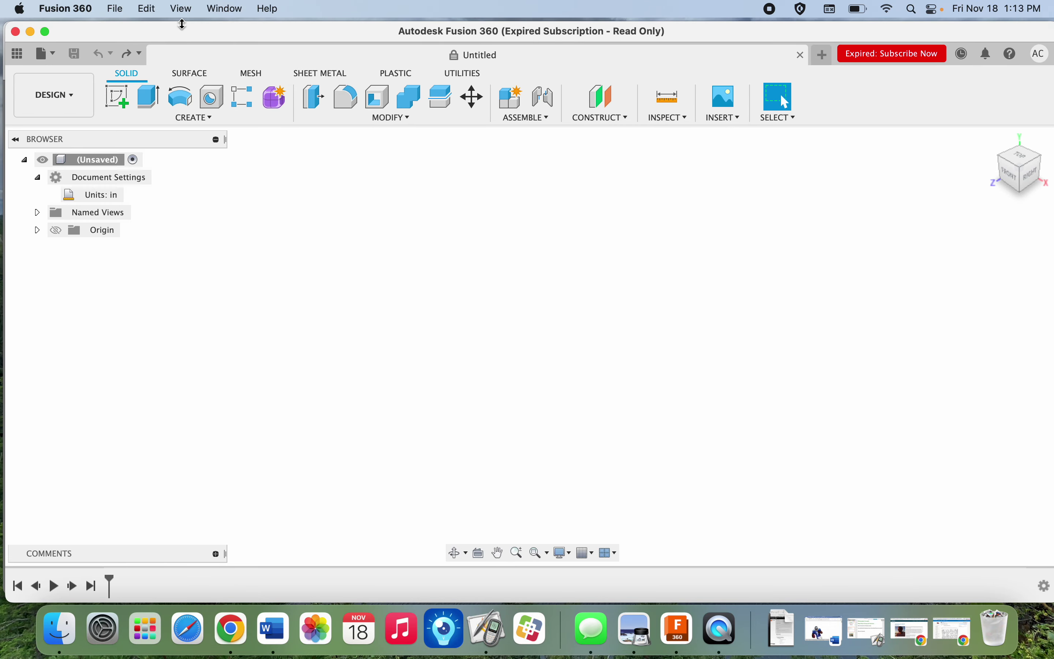
pyautogui.click(116, 97)
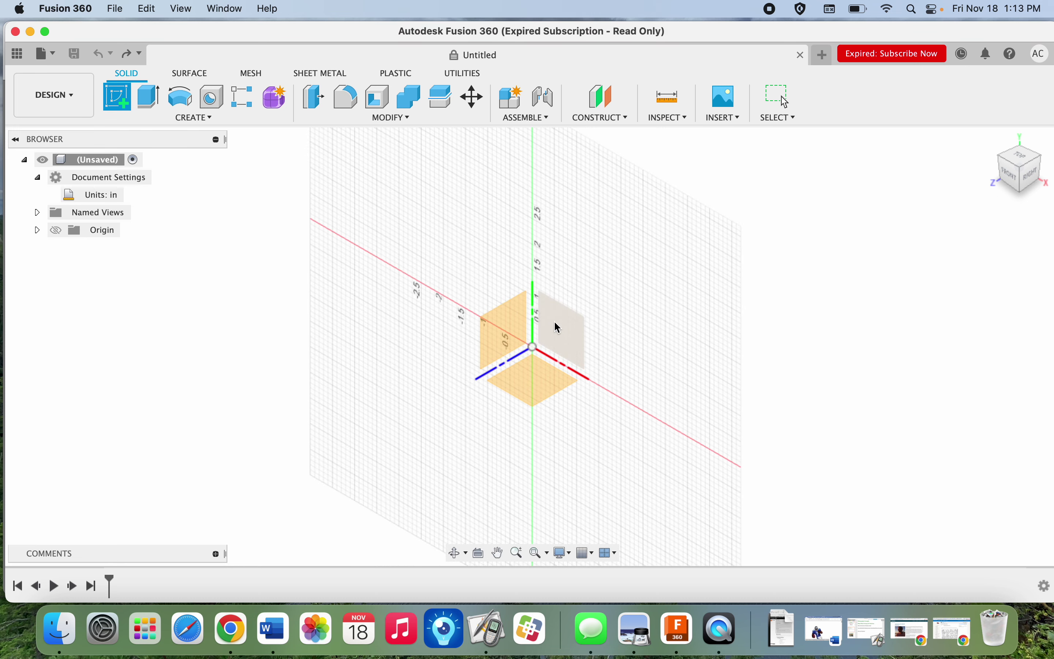
pyautogui.click(503, 333)
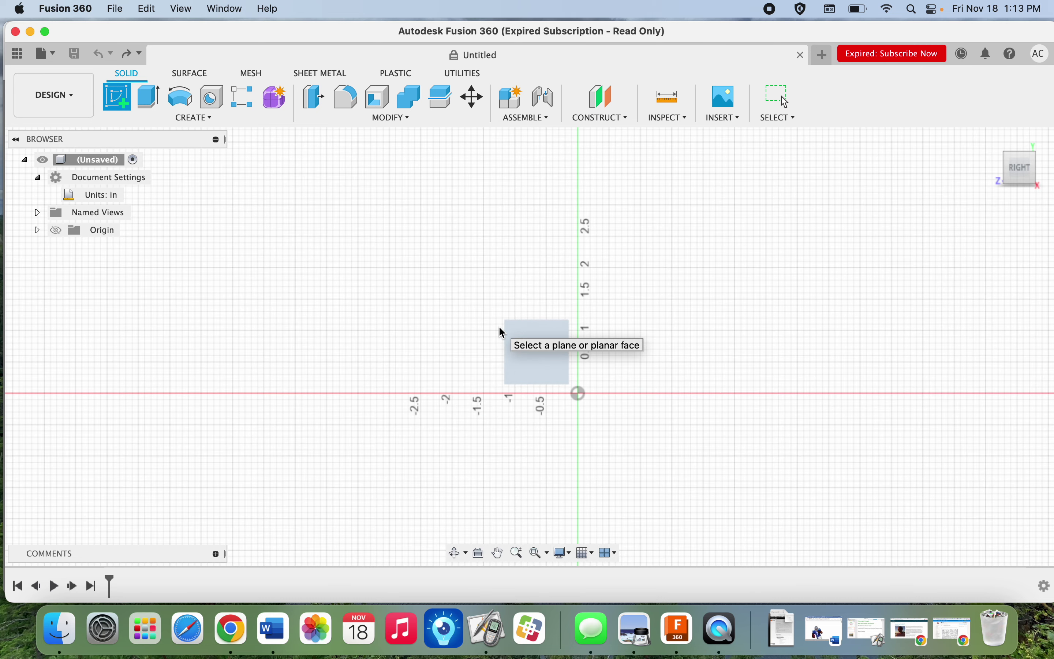
pyautogui.press('super+Tab')
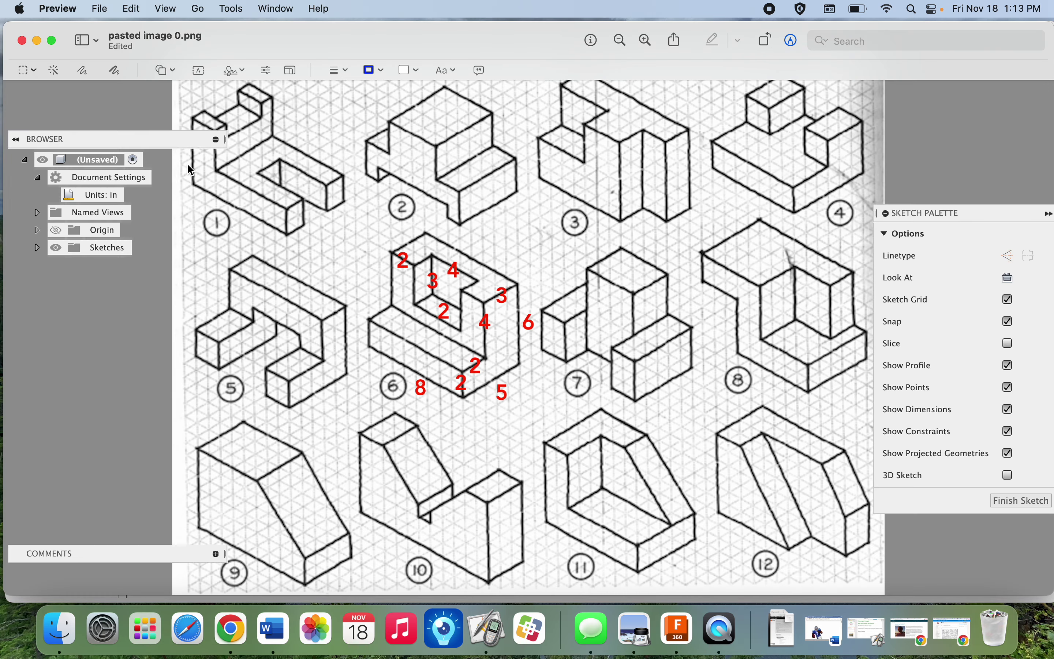
pyautogui.press('super+Tab')
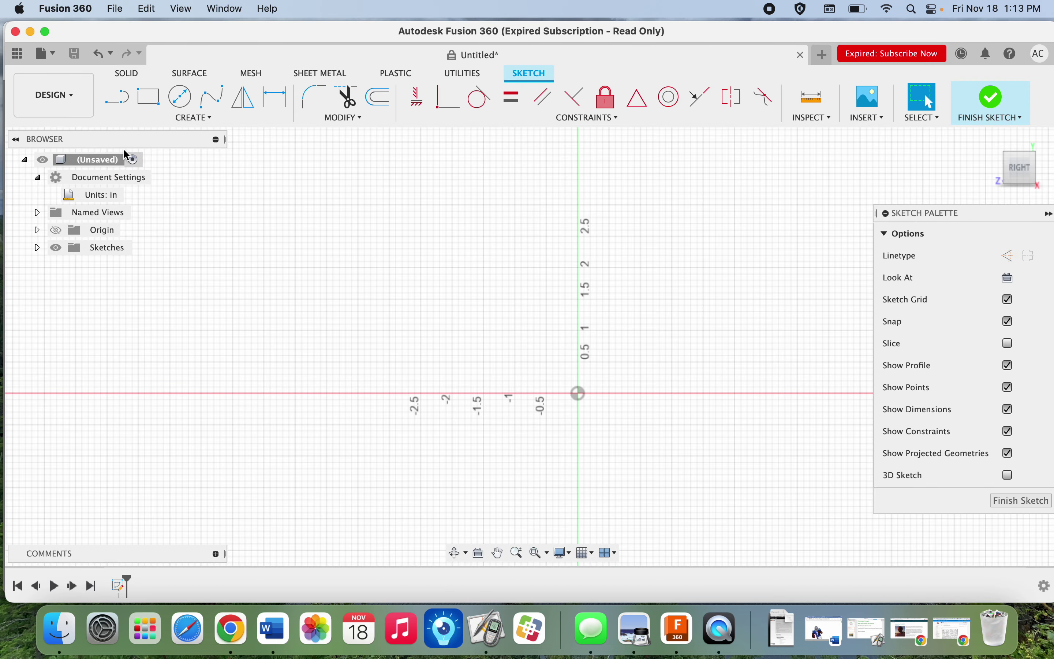
# Draw the 5 in base line from the sketch origin and centre it in view
pyautogui.click(116, 97)
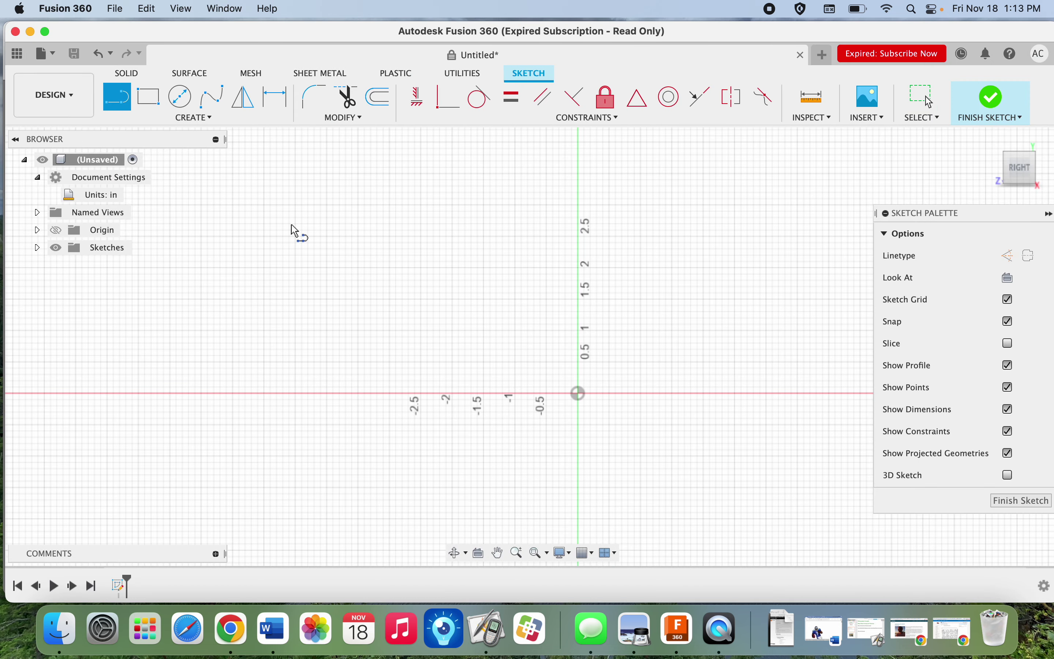
pyautogui.click(578, 394)
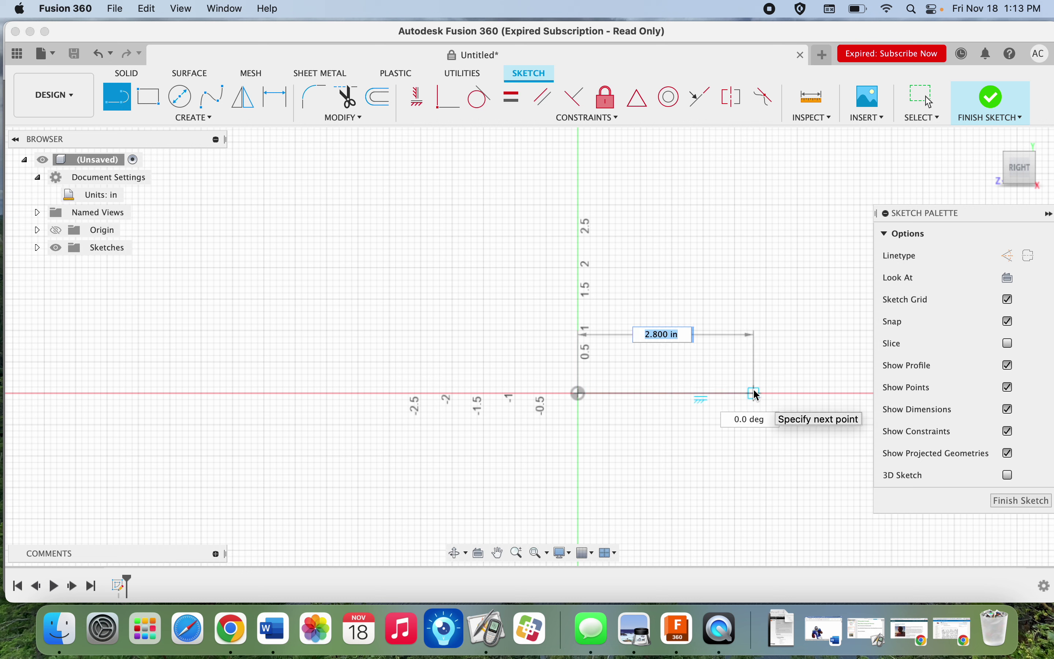
pyautogui.write('5')
pyautogui.press('Return')
pyautogui.press('Escape')
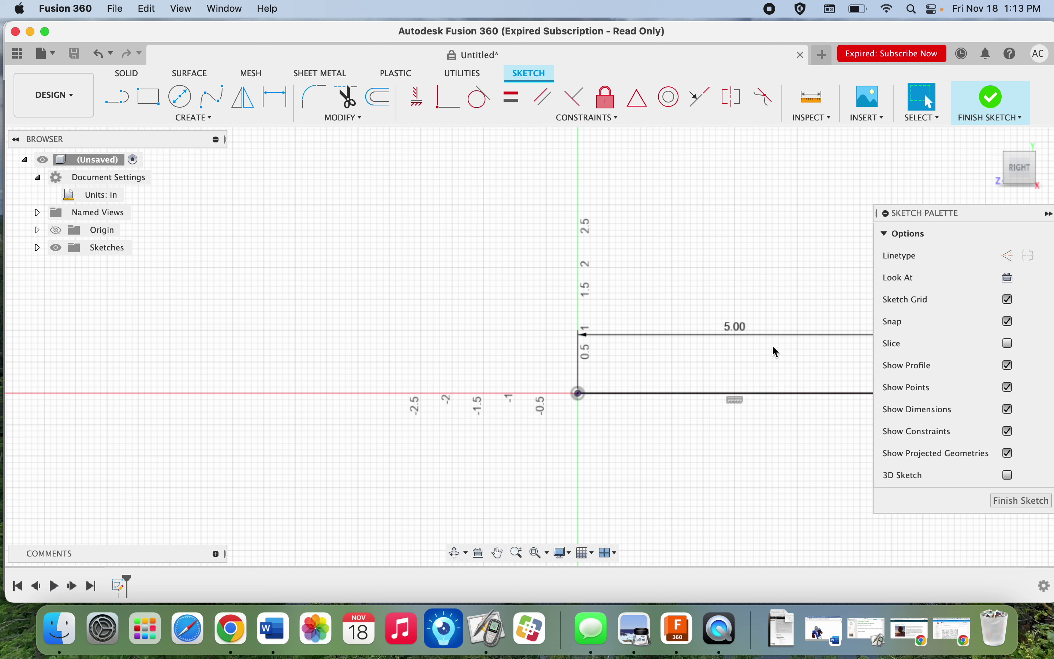
pyautogui.click(498, 553)
pyautogui.moveTo(653, 501); pyautogui.dragTo(509, 507)
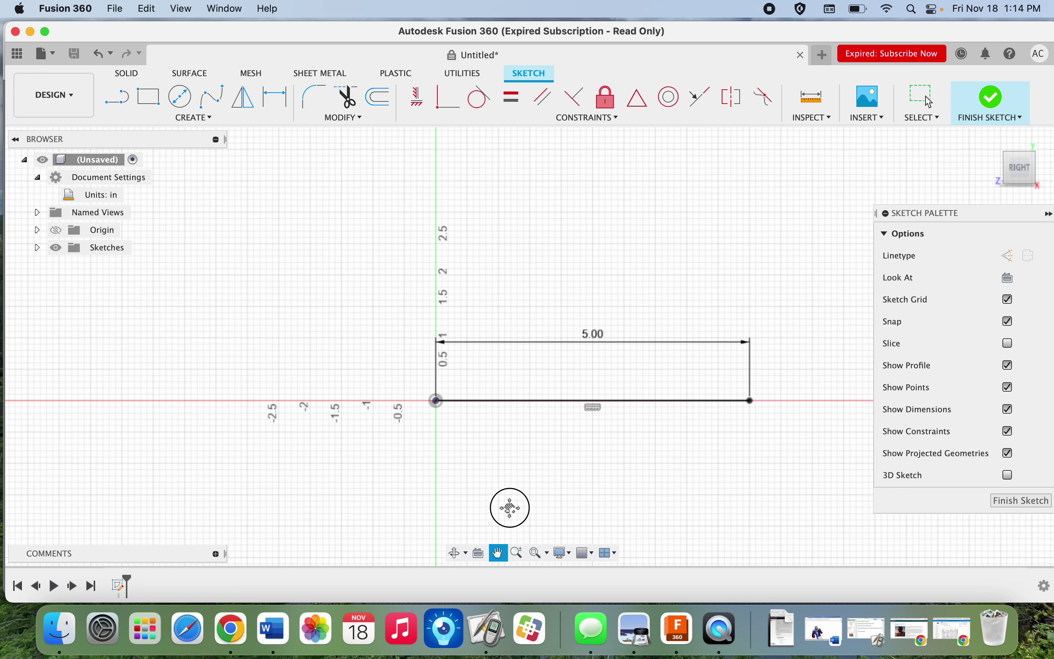
# Add the 6 in vertical edge at the base line's right end
pyautogui.click(127, 105)
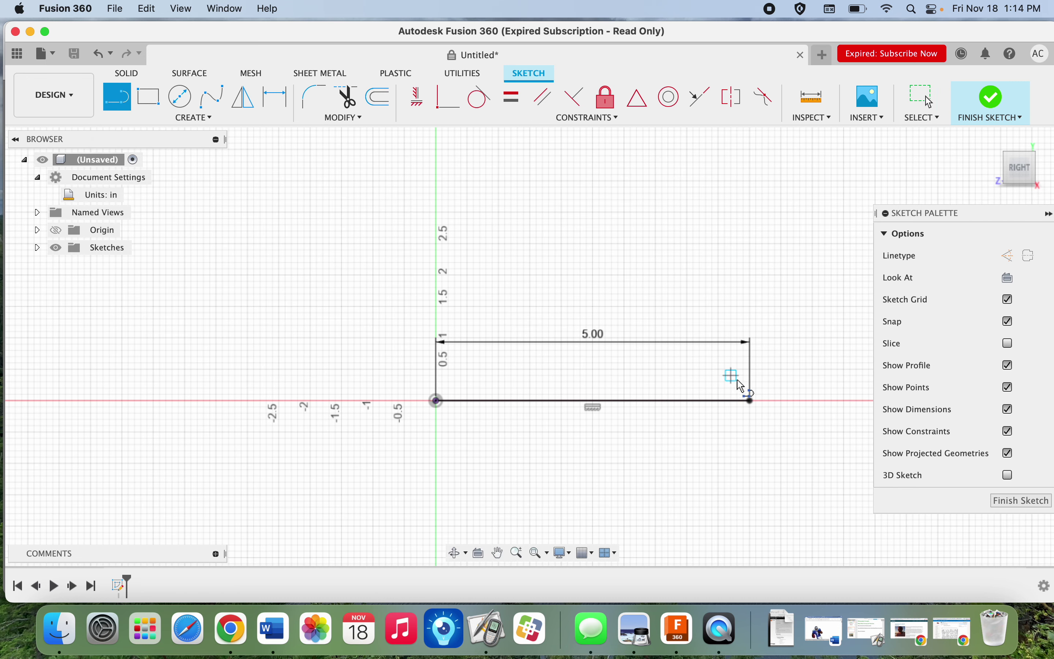
pyautogui.click(751, 401)
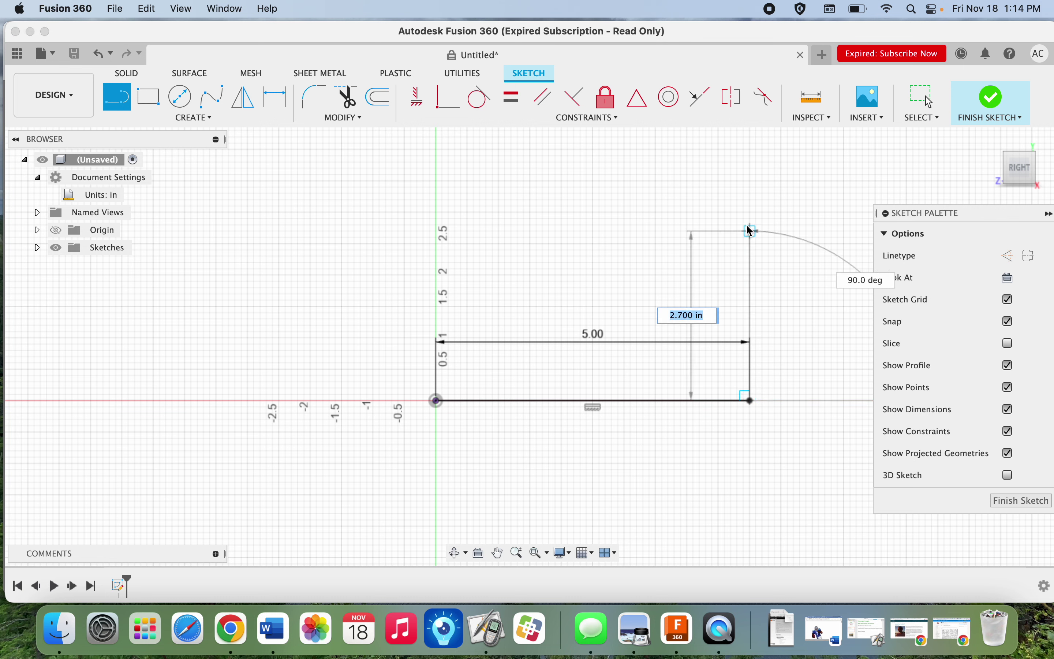
pyautogui.write('6')
pyautogui.press('Return')
pyautogui.press('Escape')
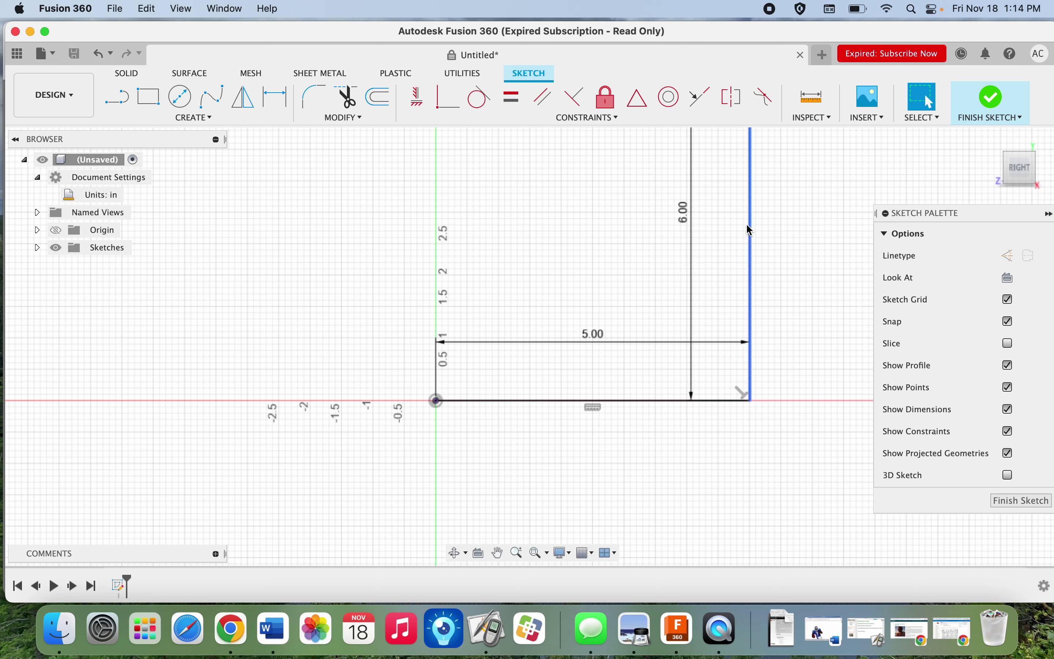
pyautogui.click(497, 553)
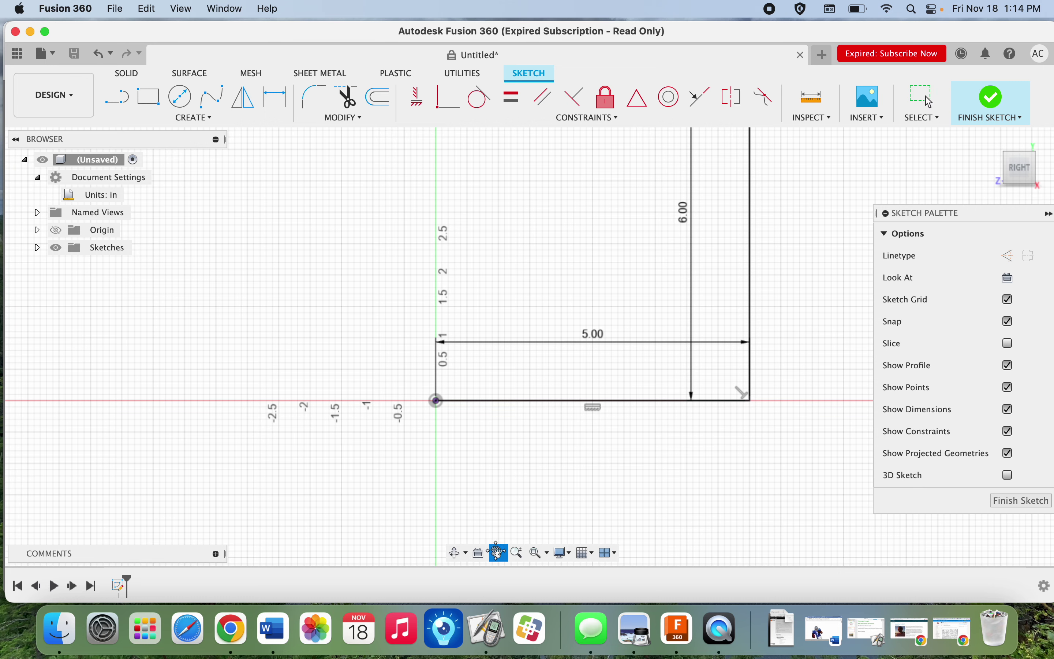
pyautogui.moveTo(575, 434); pyautogui.dragTo(566, 524)
pyautogui.scroll(-3, 566, 523)
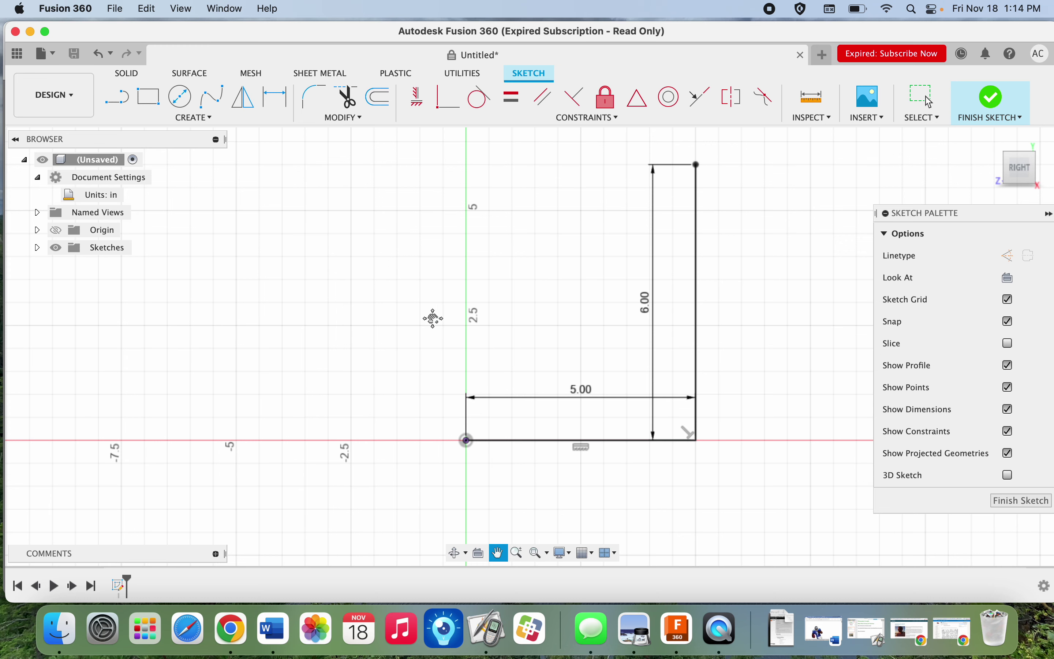
pyautogui.press('super+Tab')
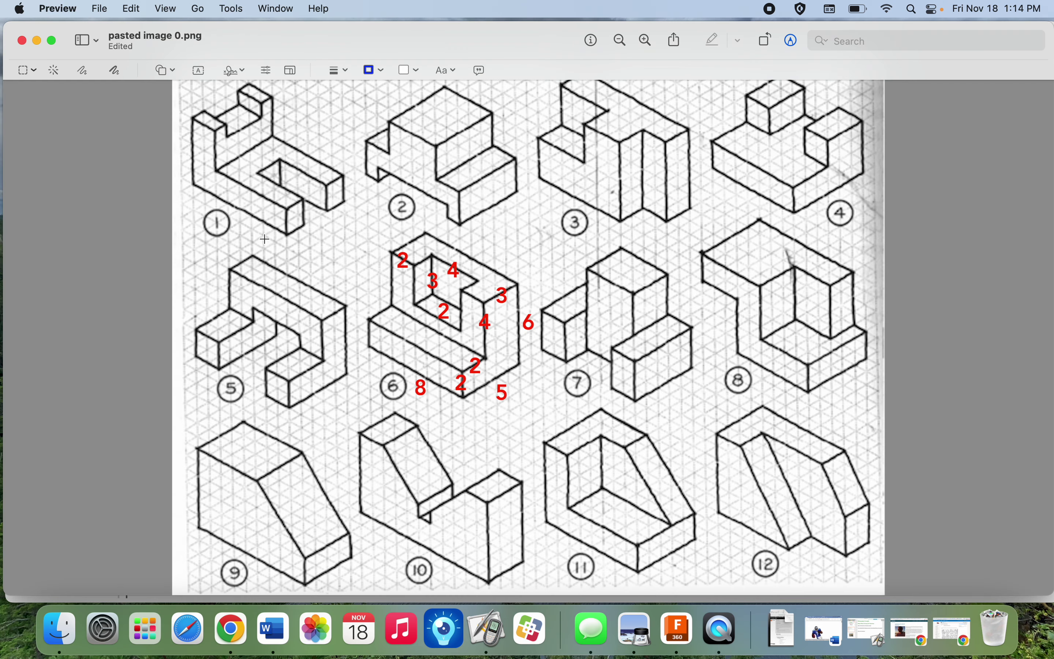
pyautogui.press('super+Tab')
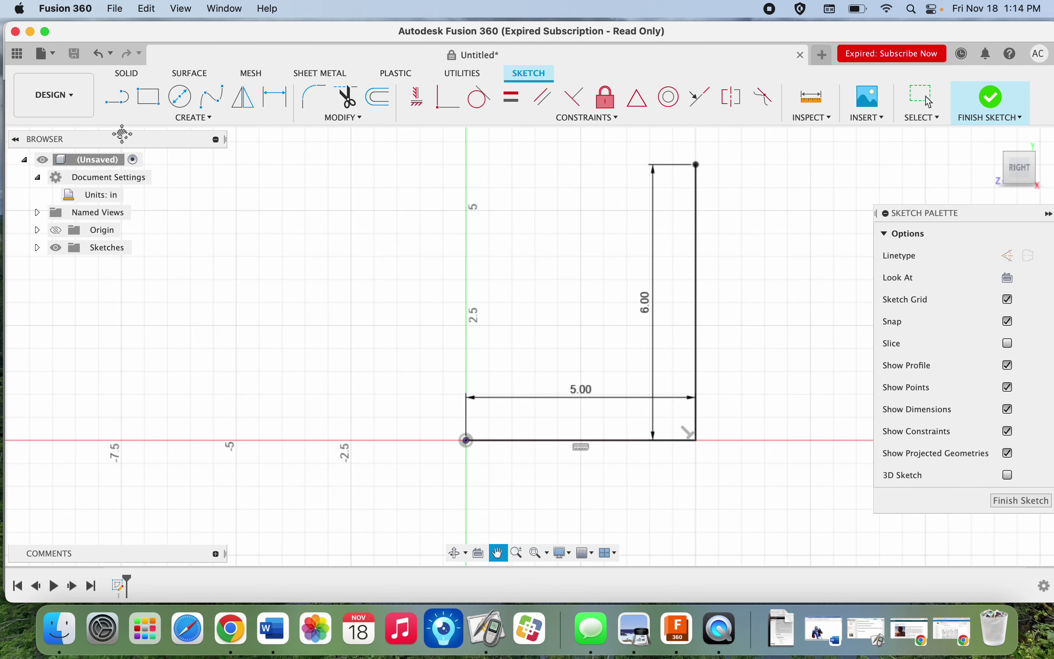
# Draw the 3 in top edge, 4 in drop and 2 in step, closing the profile at the origin
pyautogui.click(117, 95)
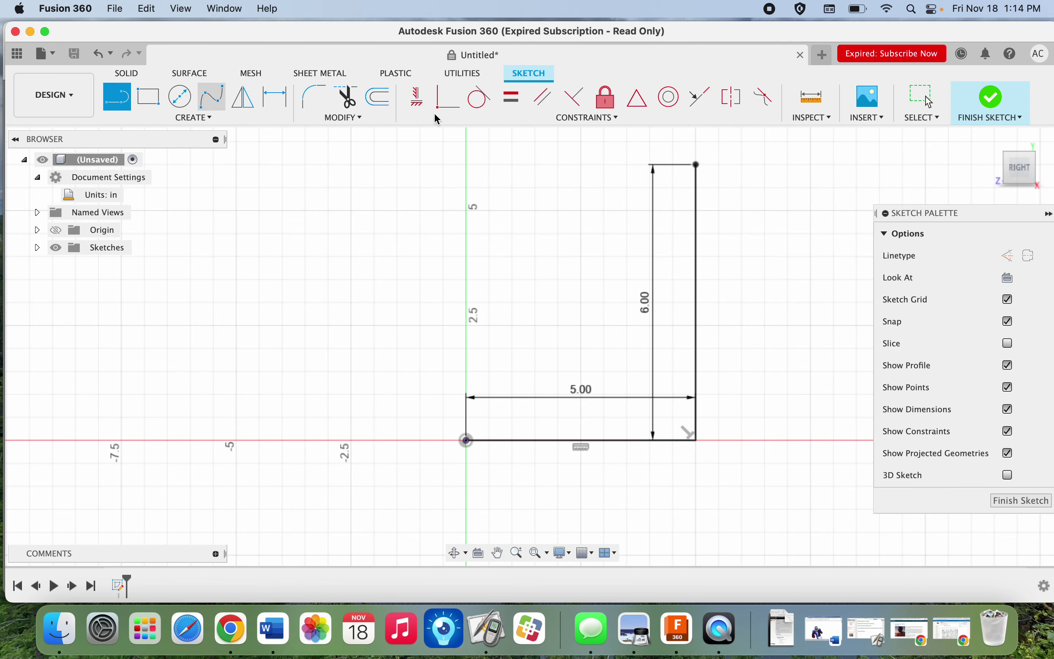
pyautogui.click(697, 165)
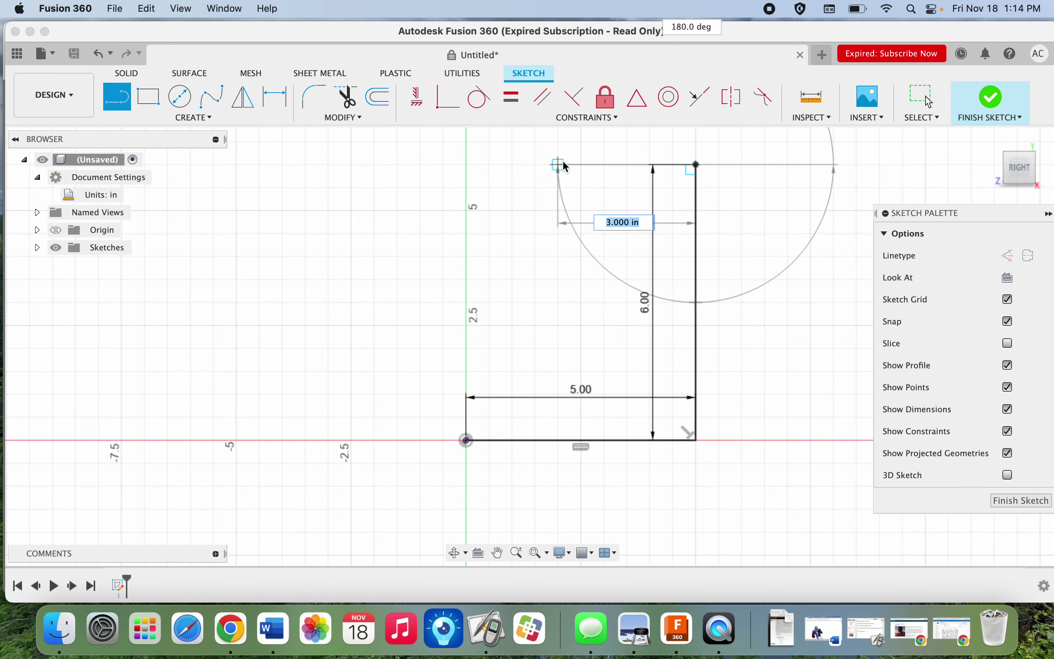
pyautogui.click(559, 165)
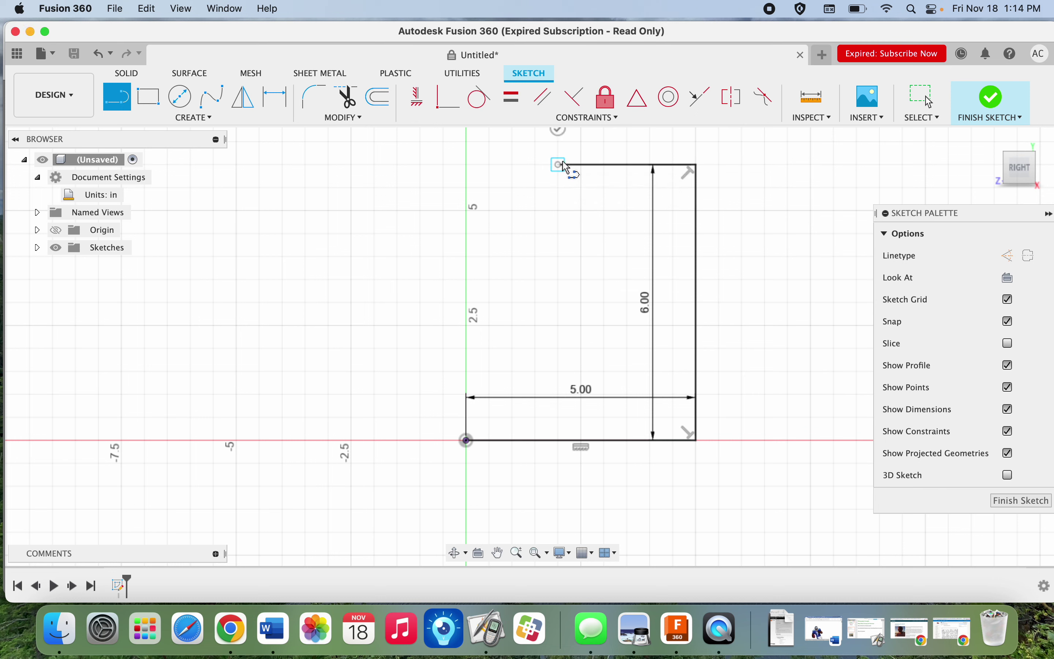
pyautogui.moveTo(559, 164); pyautogui.dragTo(566, 345)
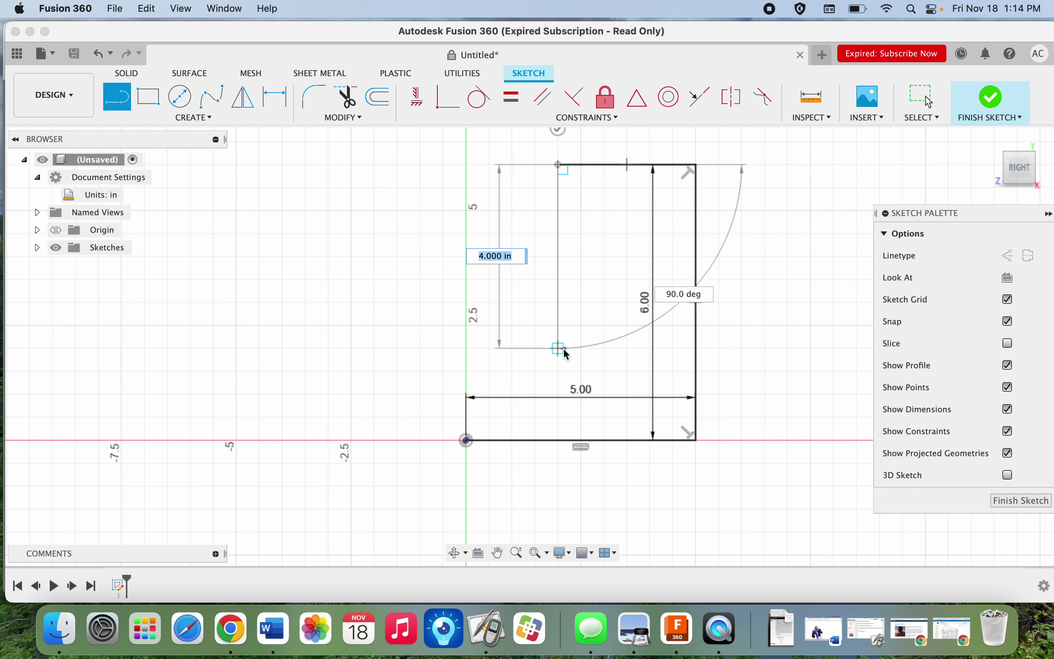
pyautogui.click(559, 347)
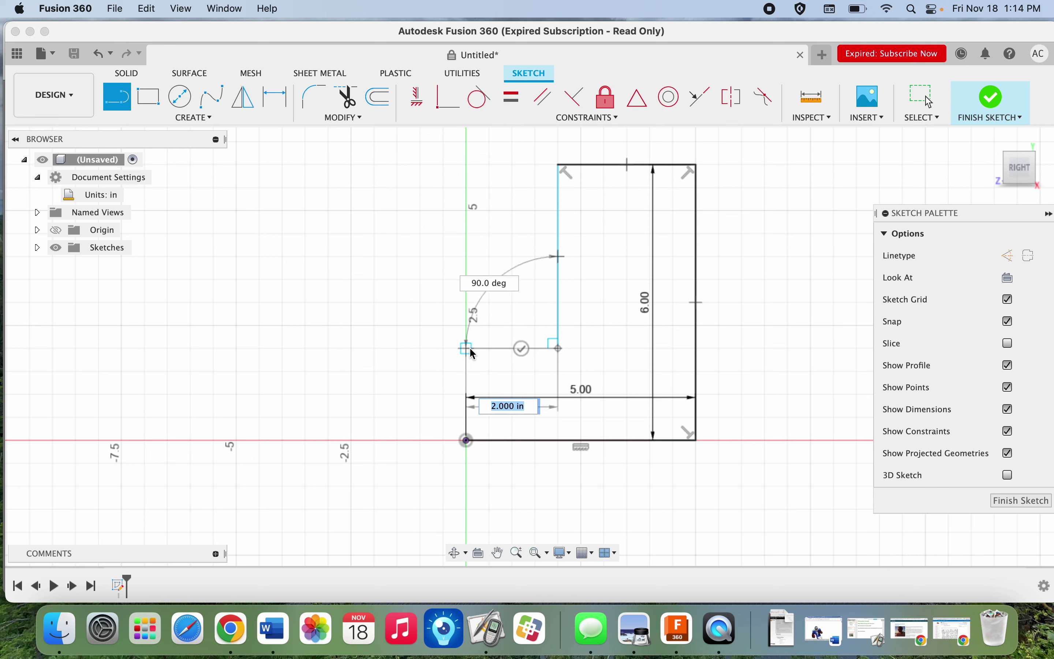
pyautogui.click(467, 348)
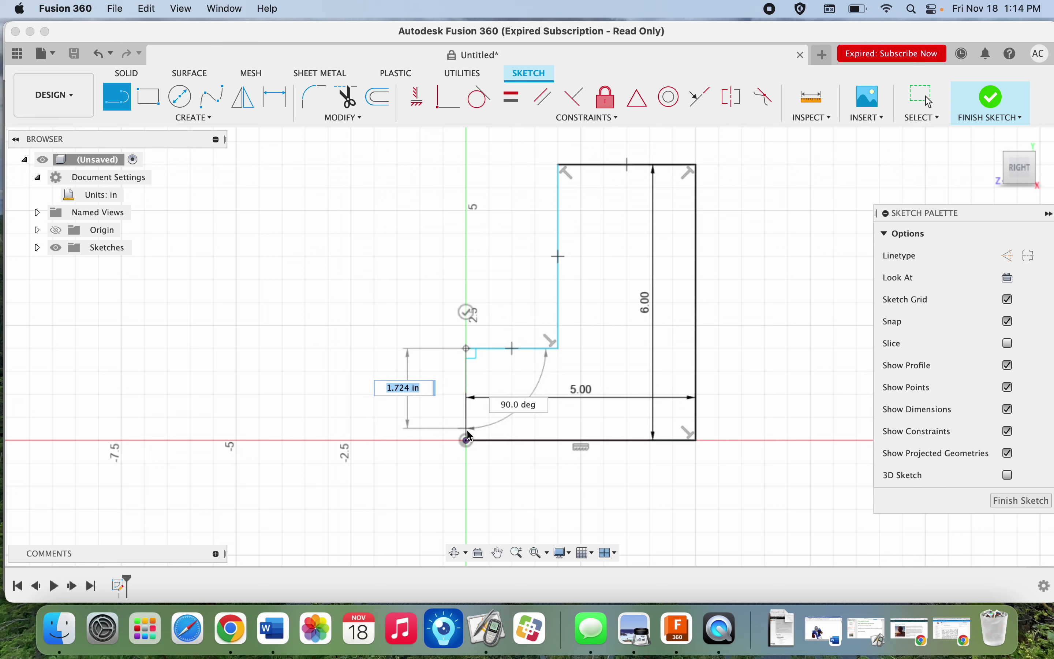
pyautogui.click(467, 440)
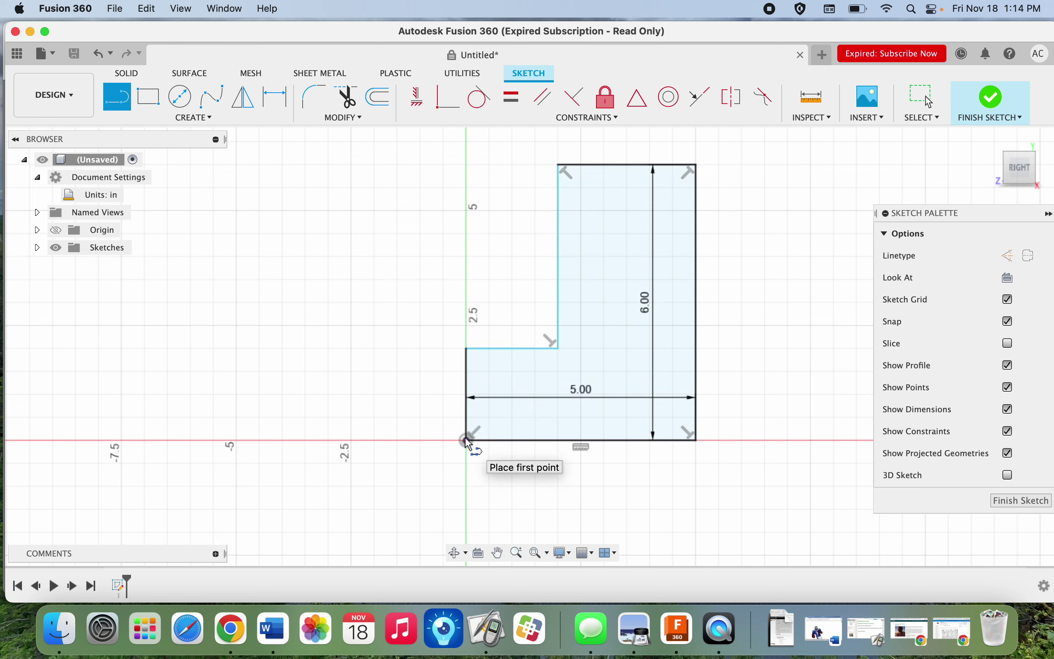
# Finish the sketch and extrude the L profile 8 in deep as a new body
pyautogui.click(994, 101)
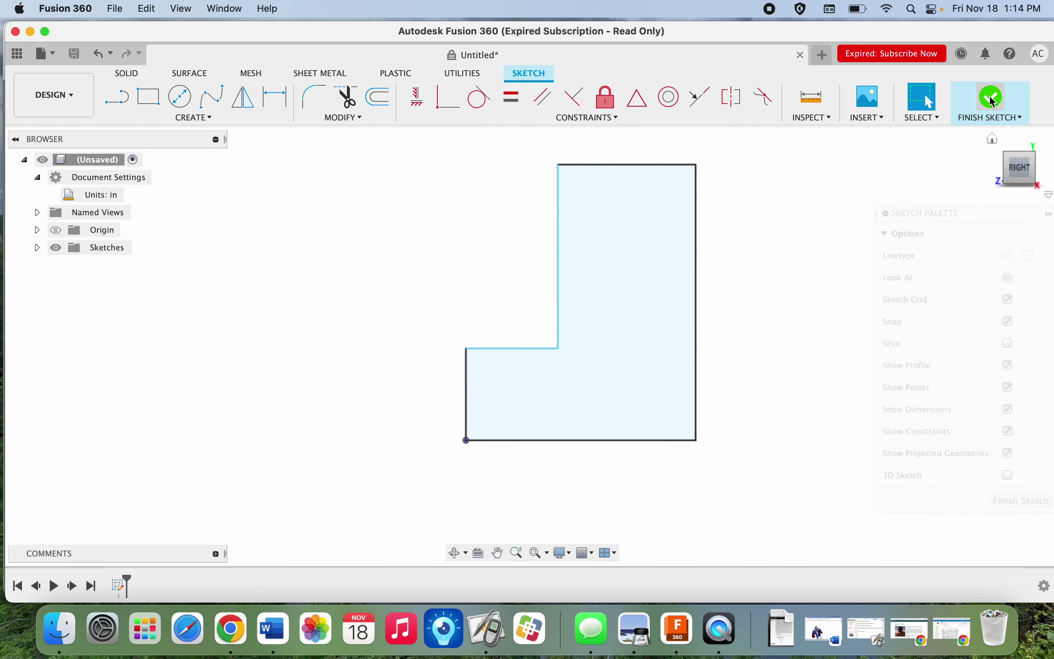
pyautogui.click(1007, 168)
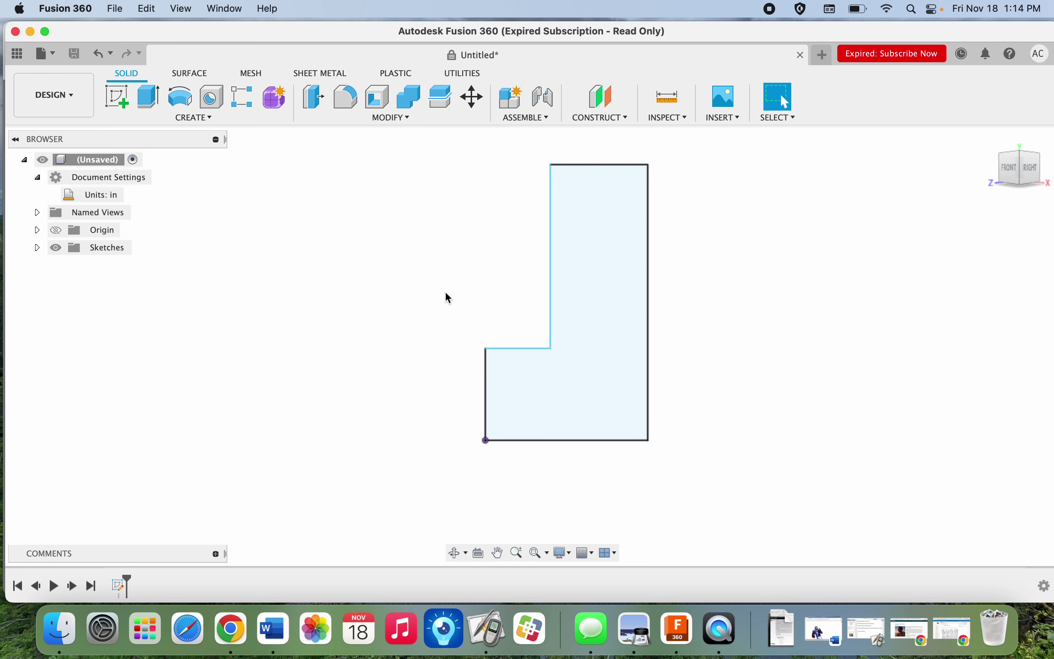
pyautogui.click(149, 105)
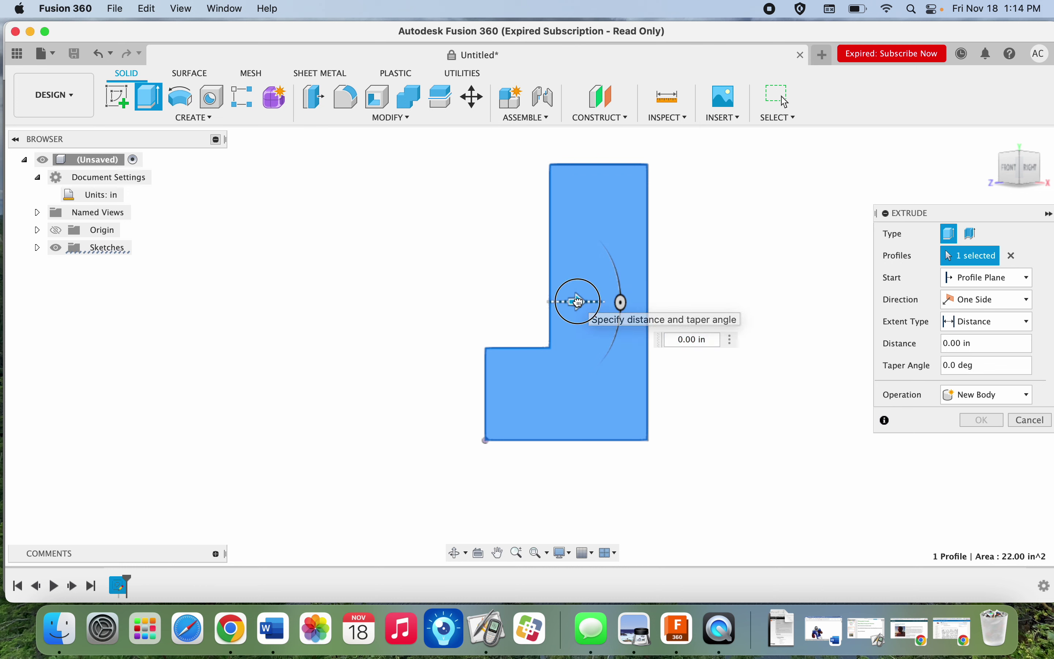
pyautogui.moveTo(576, 302); pyautogui.dragTo(326, 254)
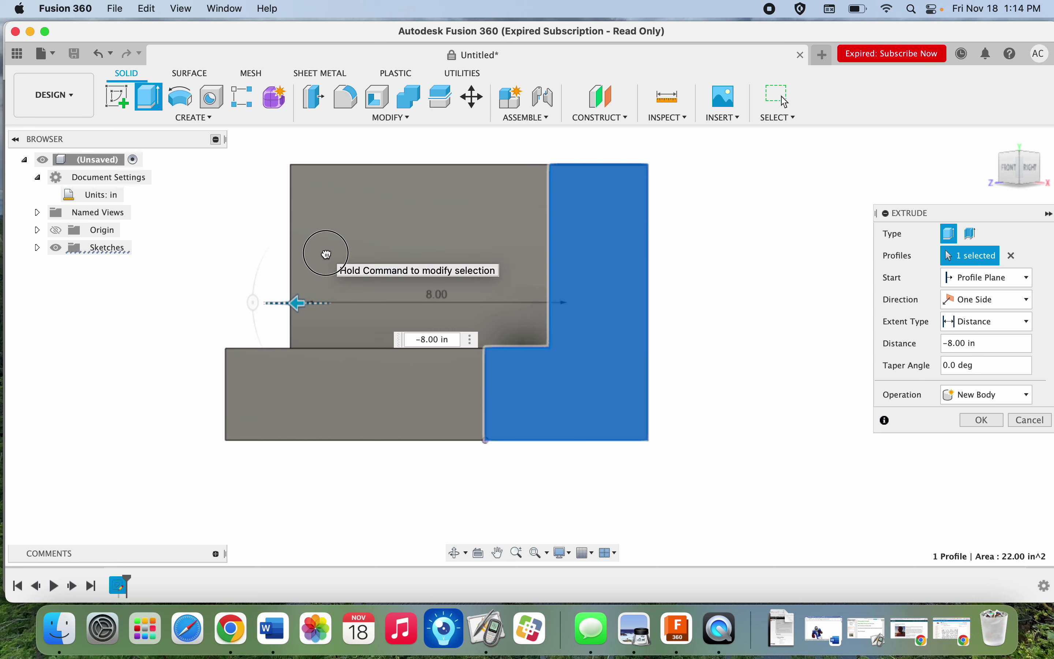
pyautogui.moveTo(327, 254); pyautogui.dragTo(327, 256)
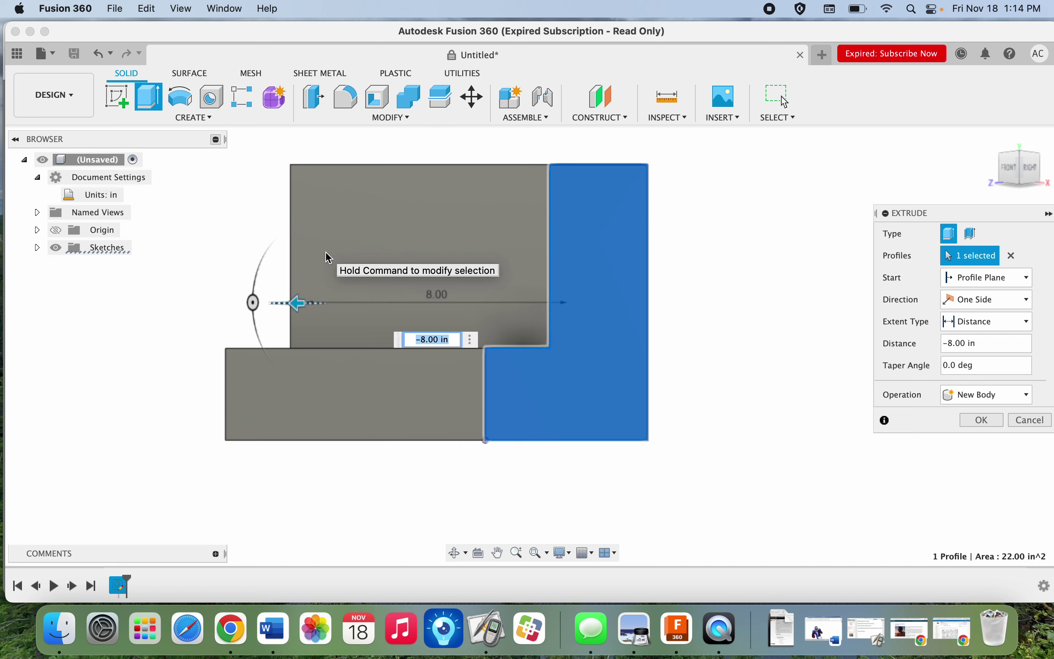
pyautogui.press('Return')
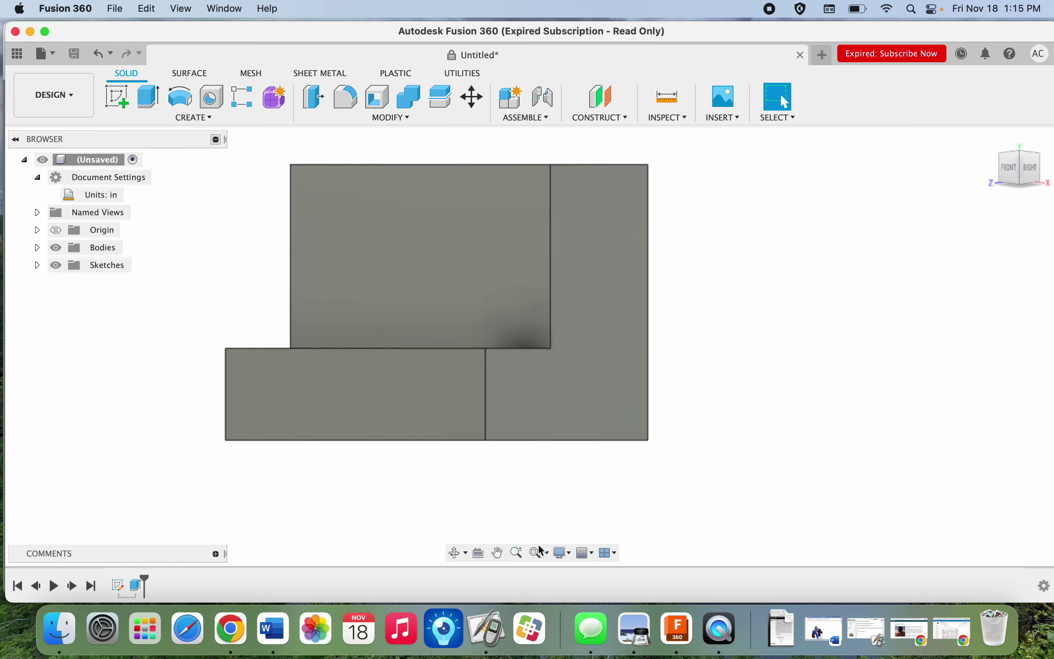
# Orbit the L-shaped block to an isometric view and compare it with the reference drawing
pyautogui.click(456, 556)
pyautogui.moveTo(506, 405)
pyautogui.mouseDown()
pyautogui.moveTo(508, 419)
pyautogui.moveTo(523, 409)
pyautogui.mouseUp()
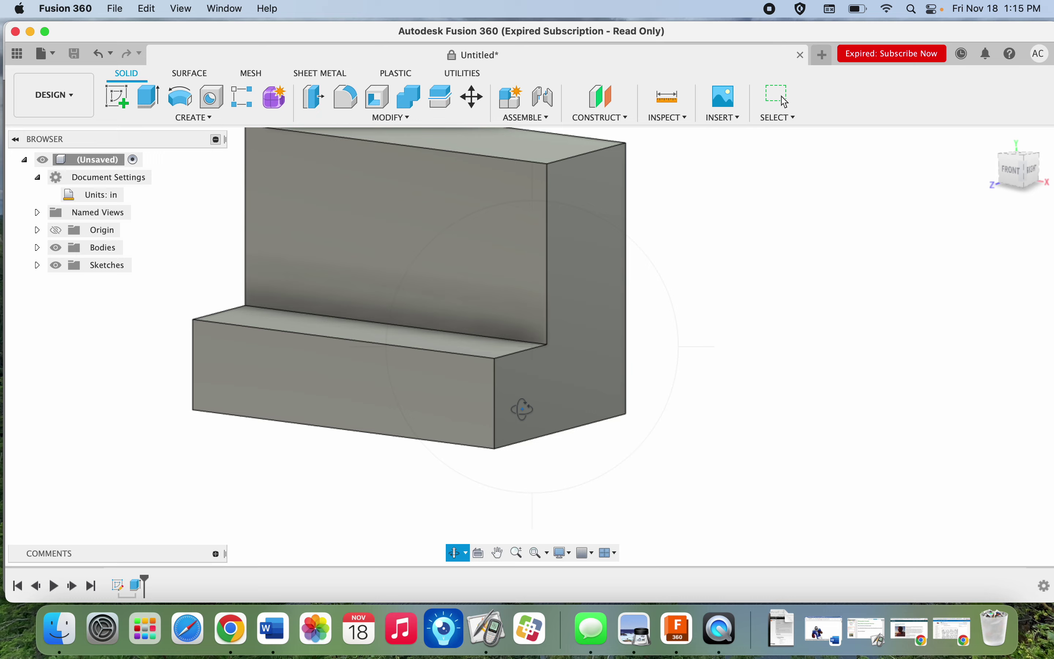
pyautogui.press('super+Tab')
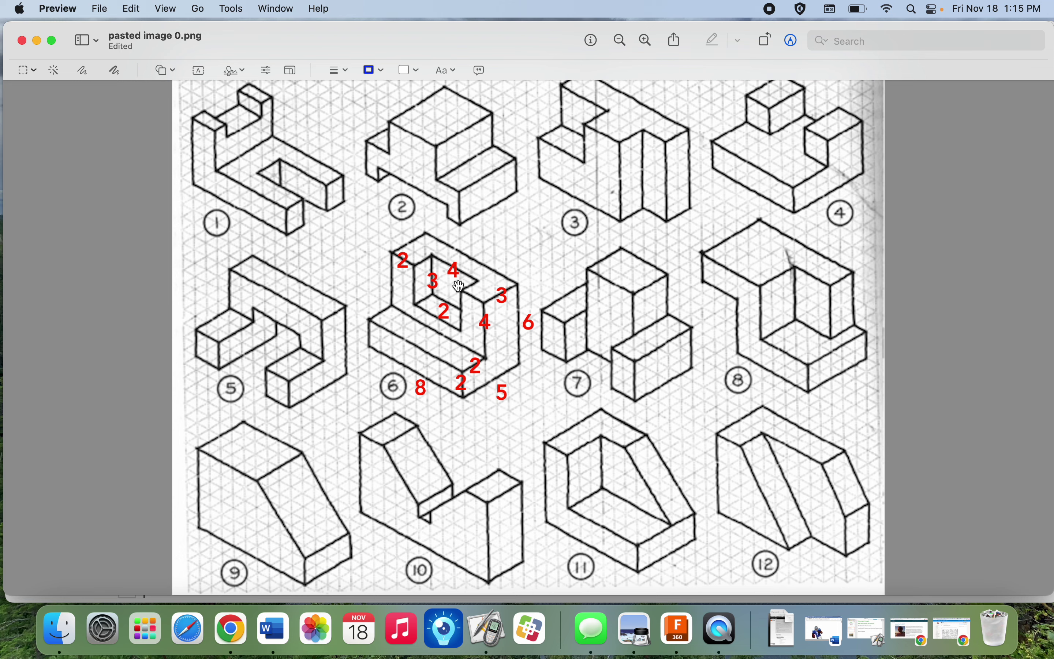
pyautogui.press('super+Tab')
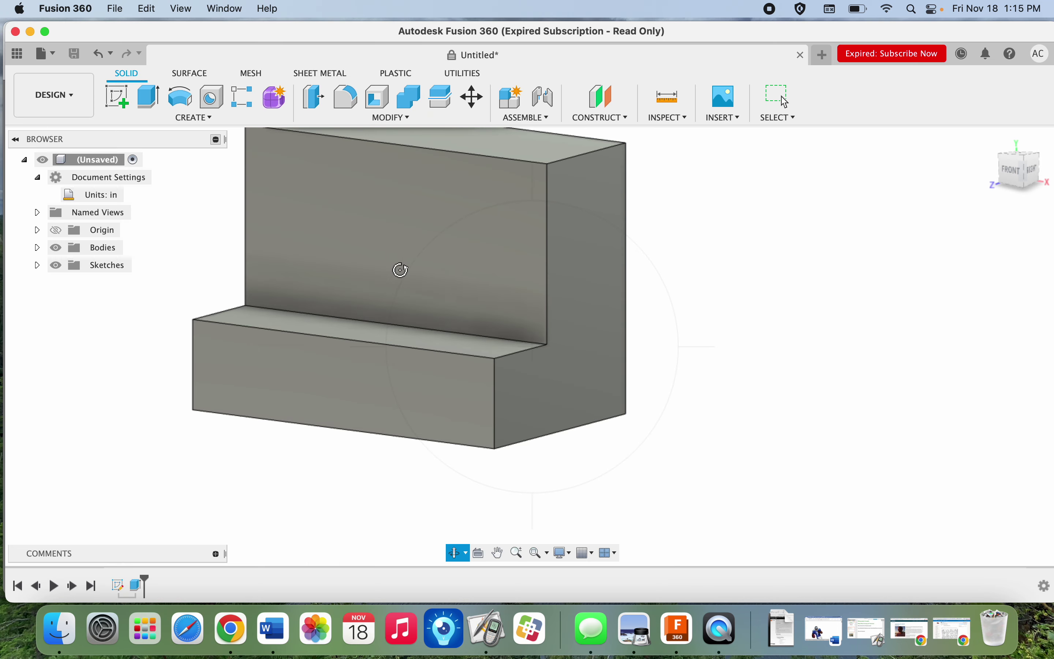
# Start a new sketch on the front face of the tall upright
pyautogui.click(126, 106)
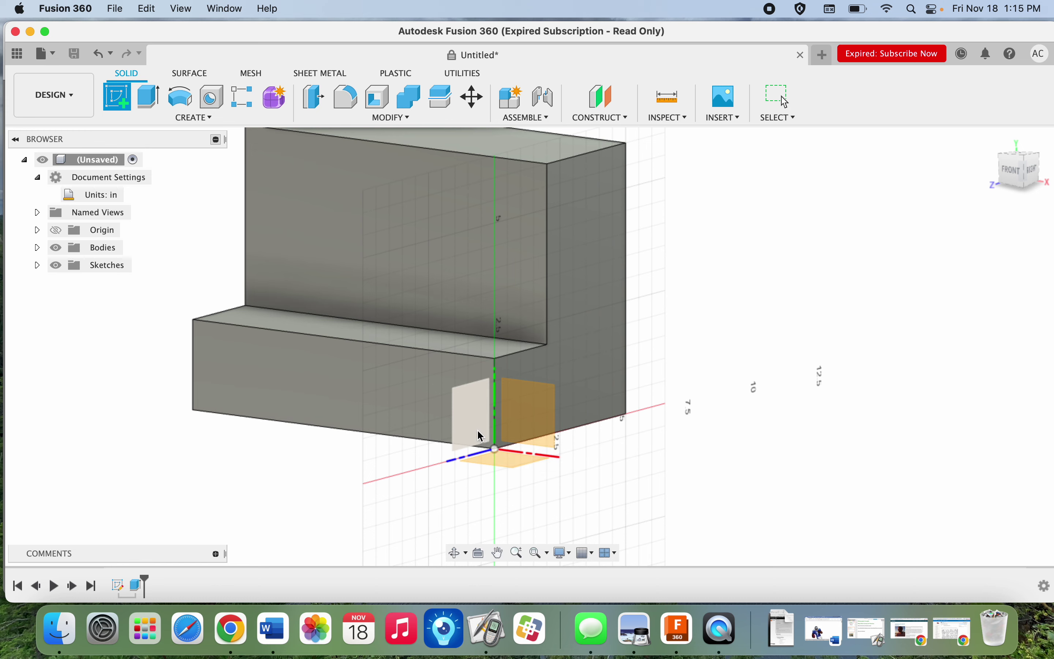
pyautogui.click(439, 210)
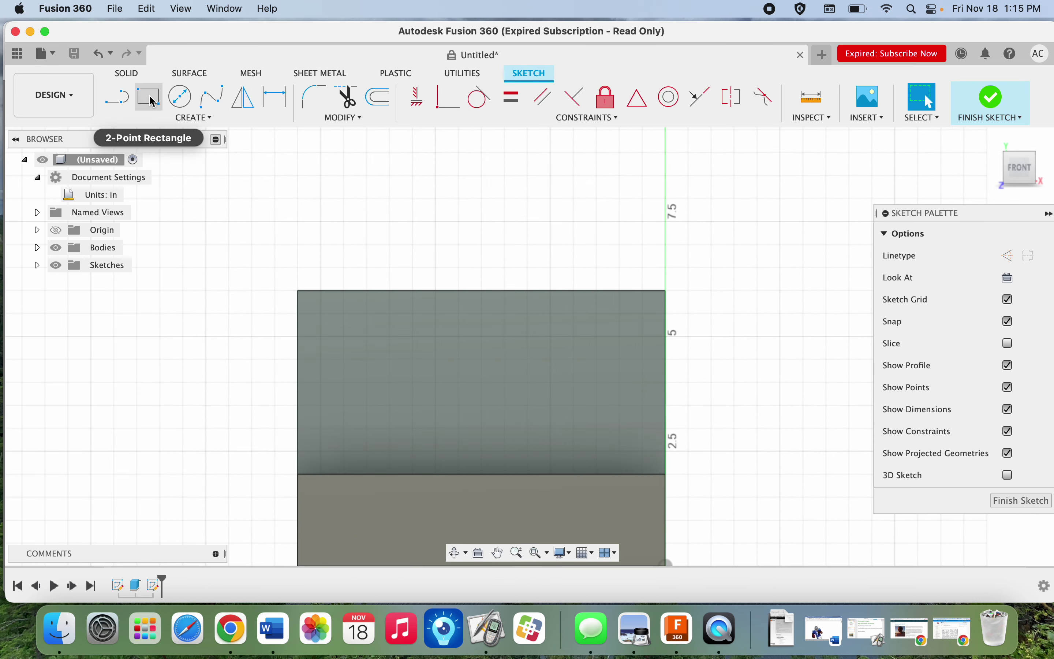
pyautogui.click(150, 99)
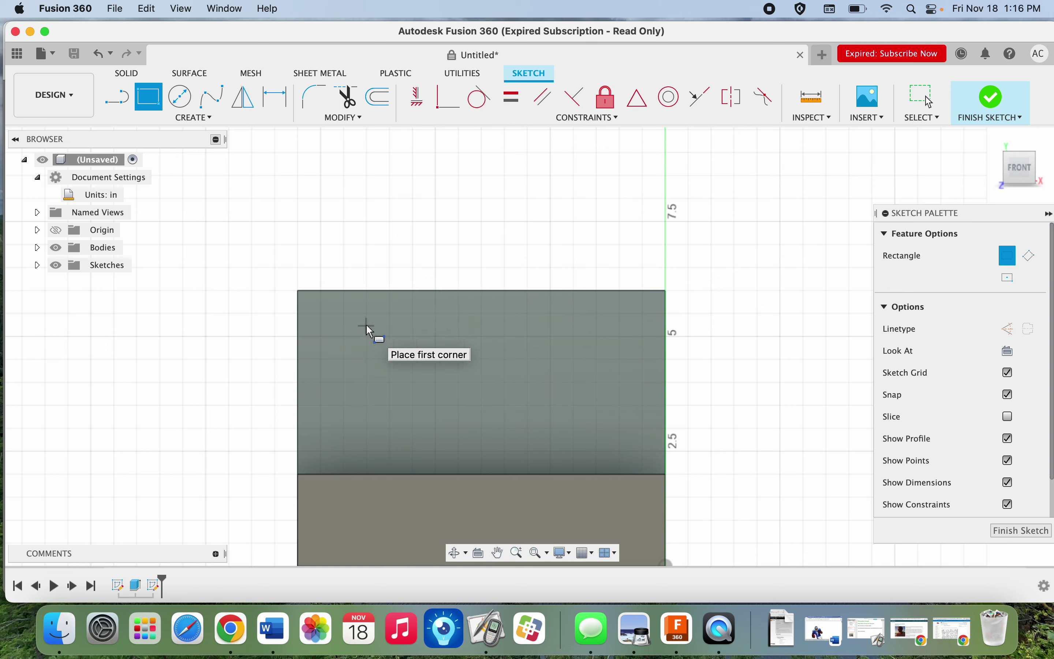
# Draw a rectangle 3 in tall and 4 in wide hanging from the upright's top edge
pyautogui.click(363, 291)
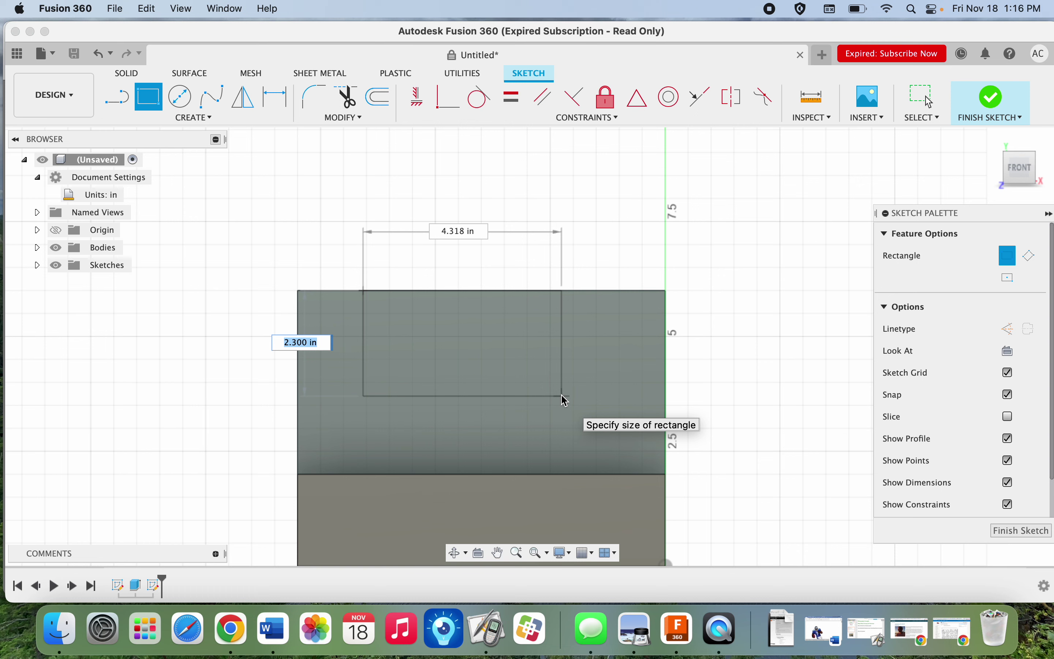
pyautogui.write('3')
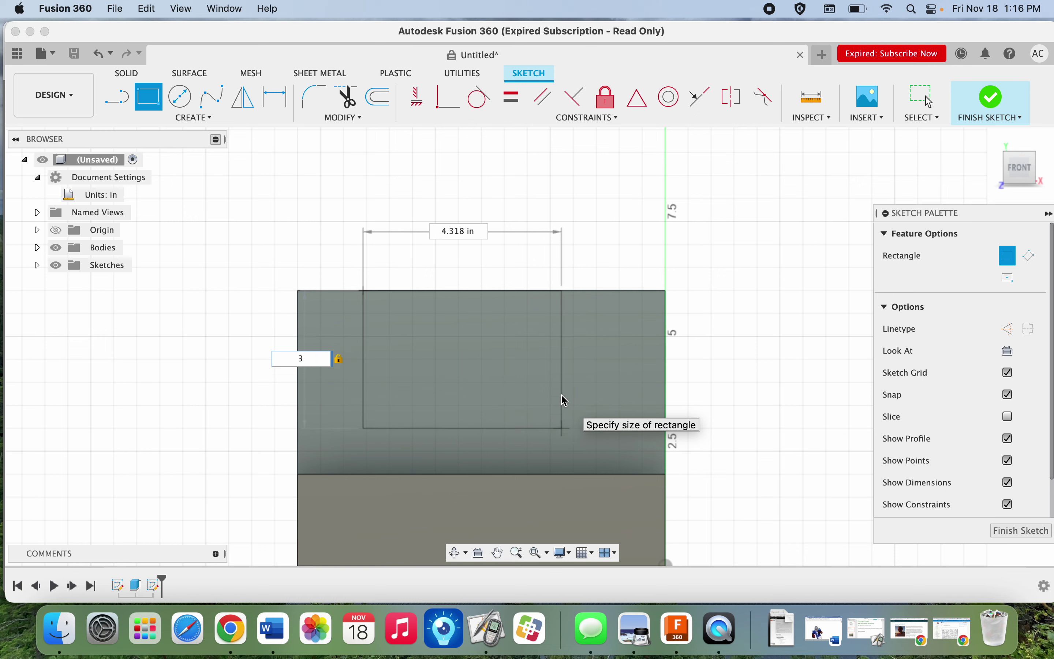
pyautogui.press('Tab')
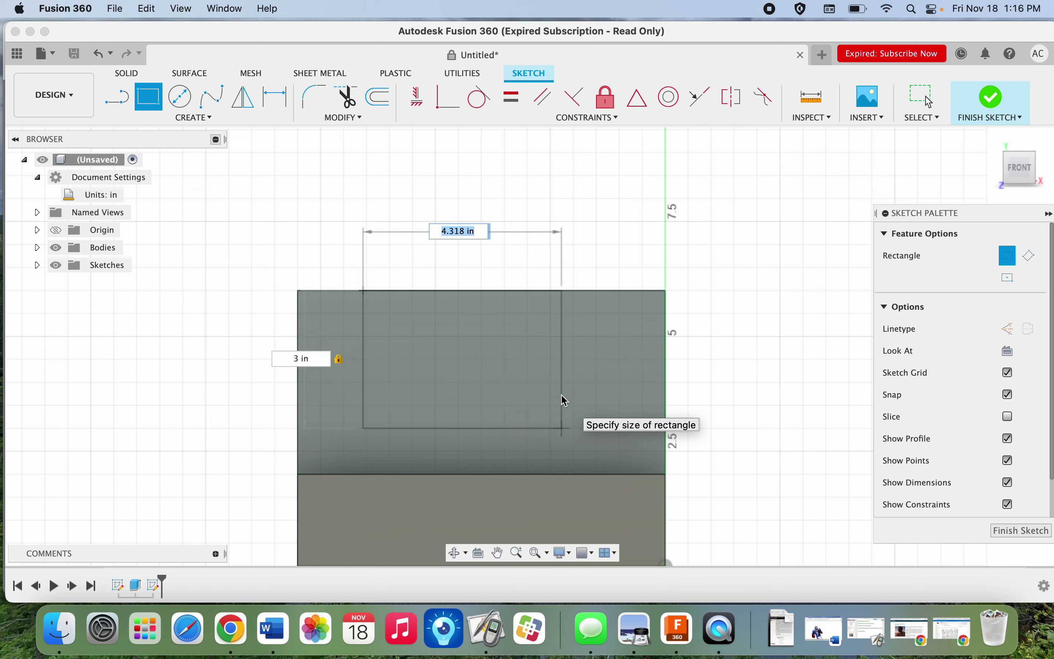
pyautogui.write('4')
pyautogui.press('Return')
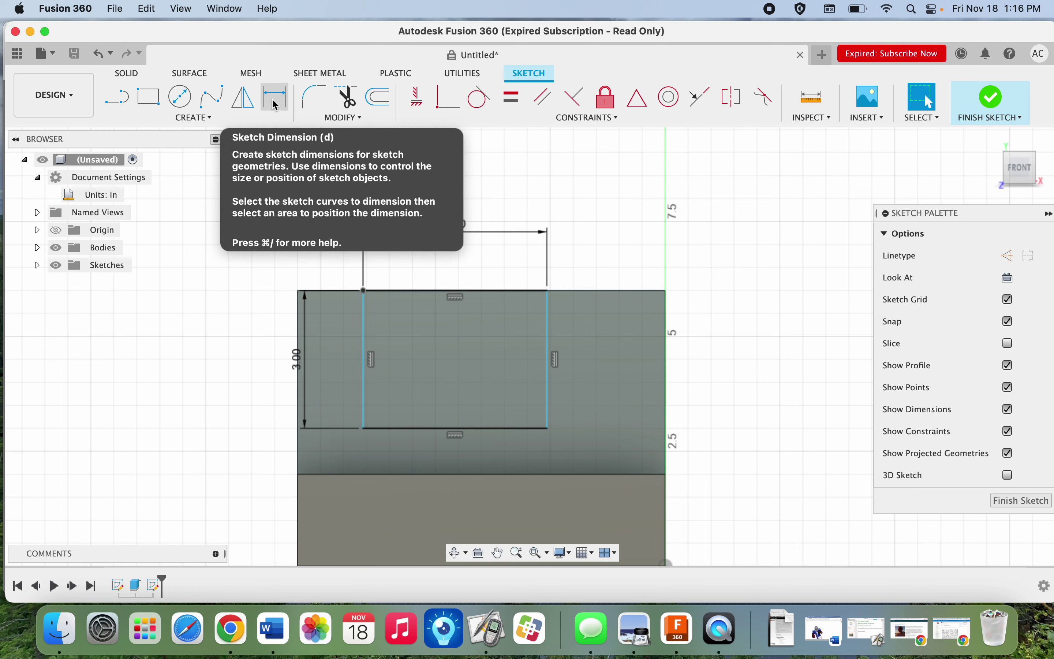
# Dimension the rectangle 2 in from the face's left edge and finish the sketch
pyautogui.click(275, 105)
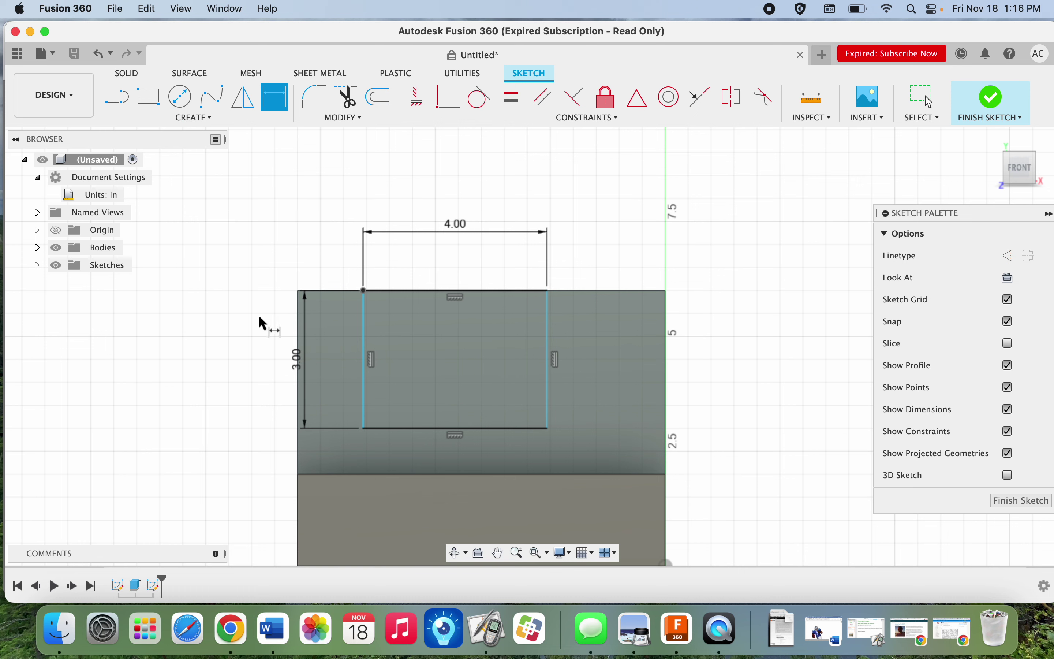
pyautogui.click(300, 336)
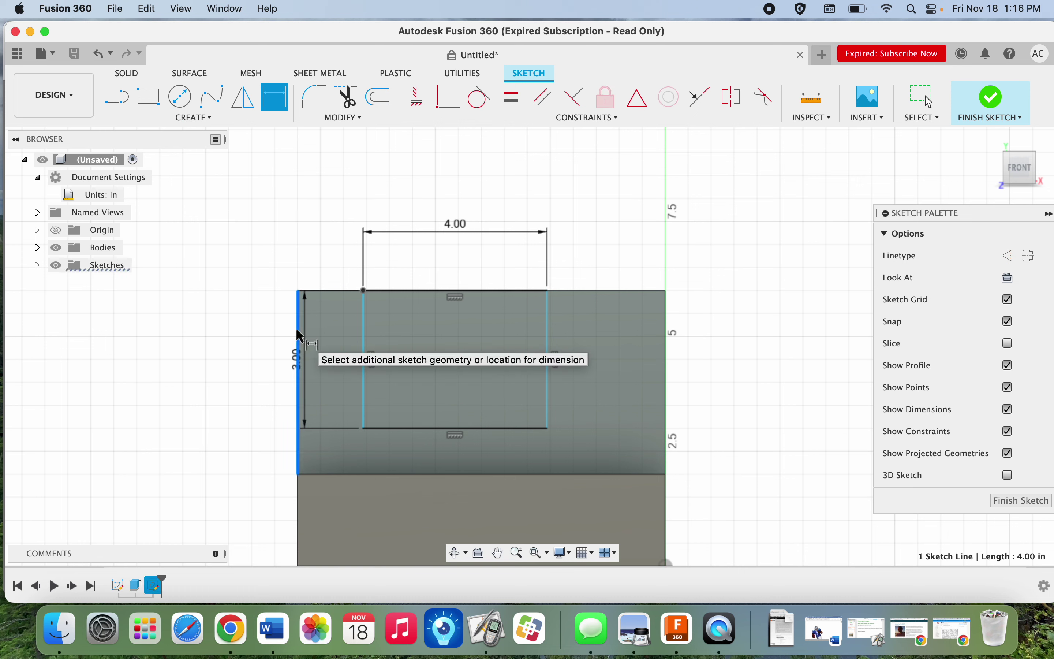
pyautogui.click(365, 344)
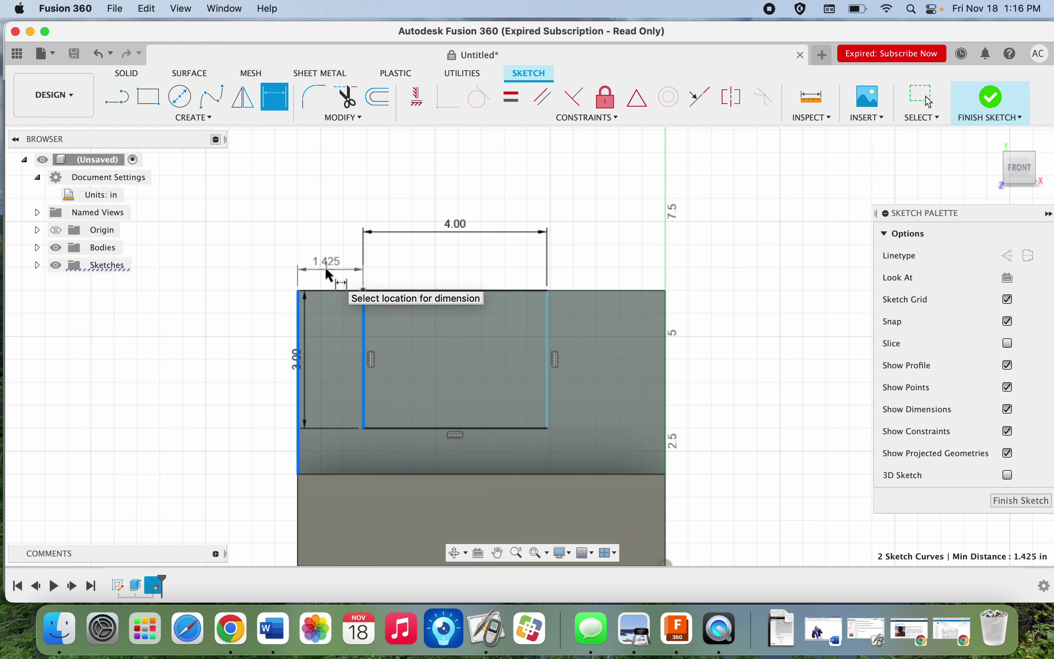
pyautogui.click(330, 275)
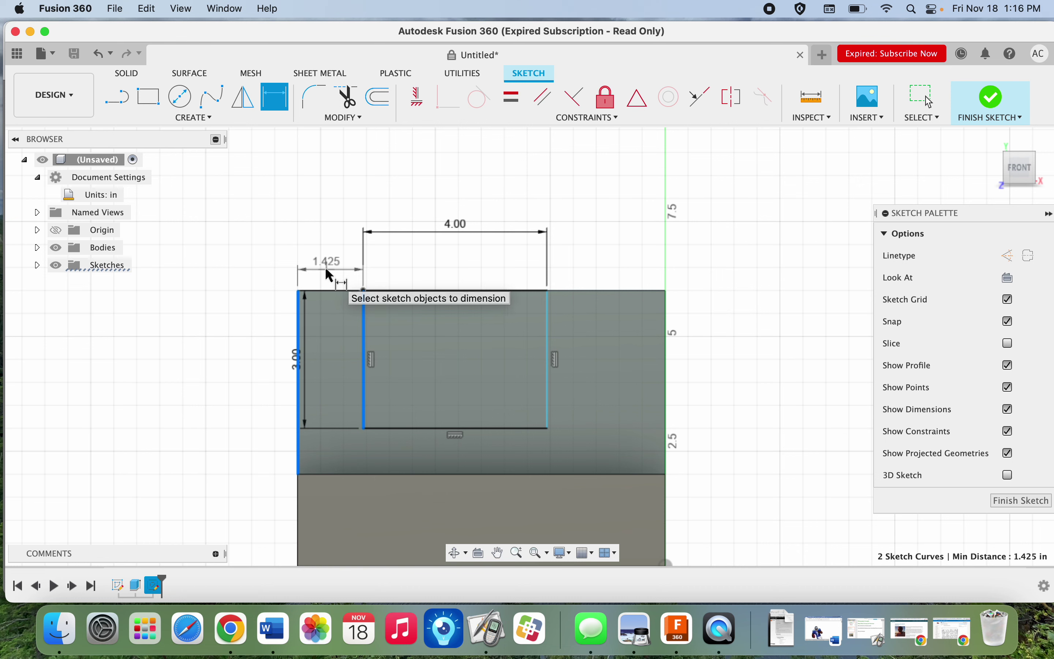
pyautogui.write('2')
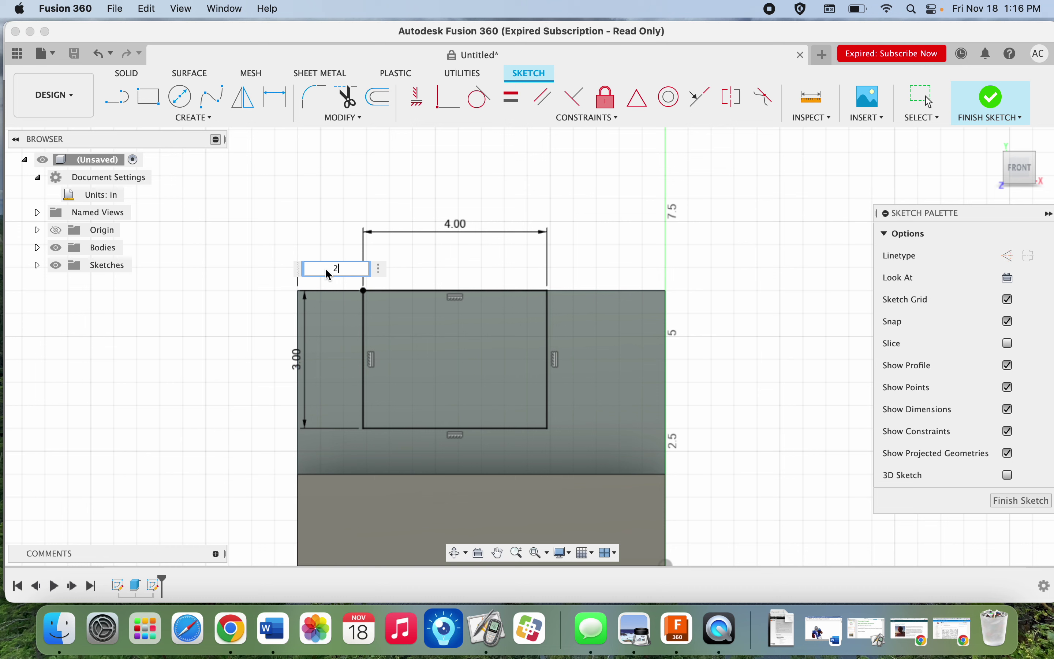
pyautogui.press('Return')
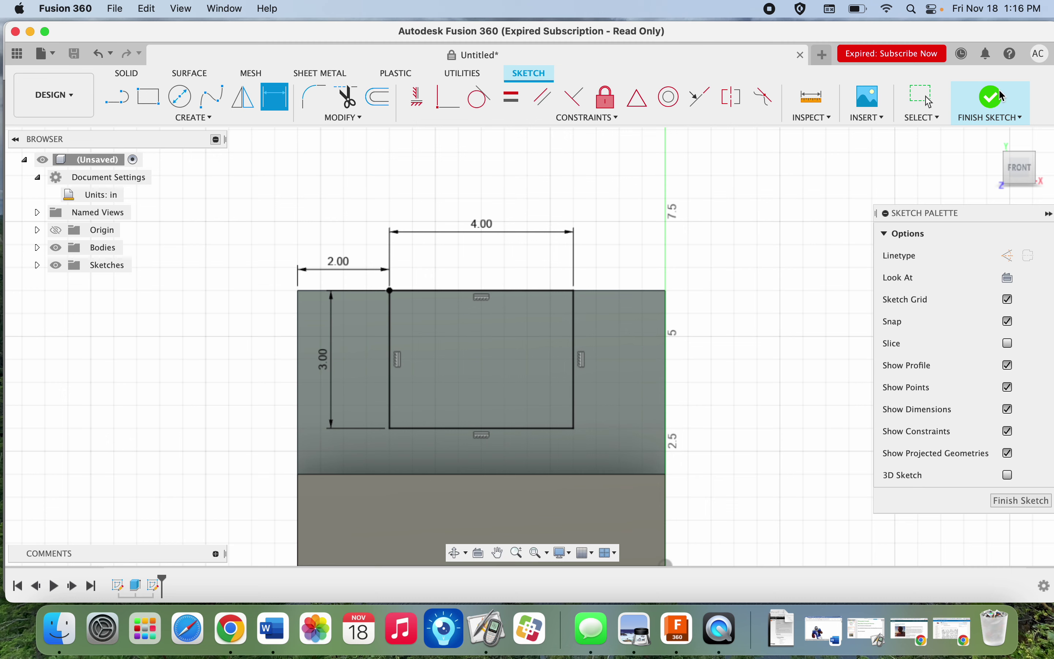
pyautogui.click(994, 102)
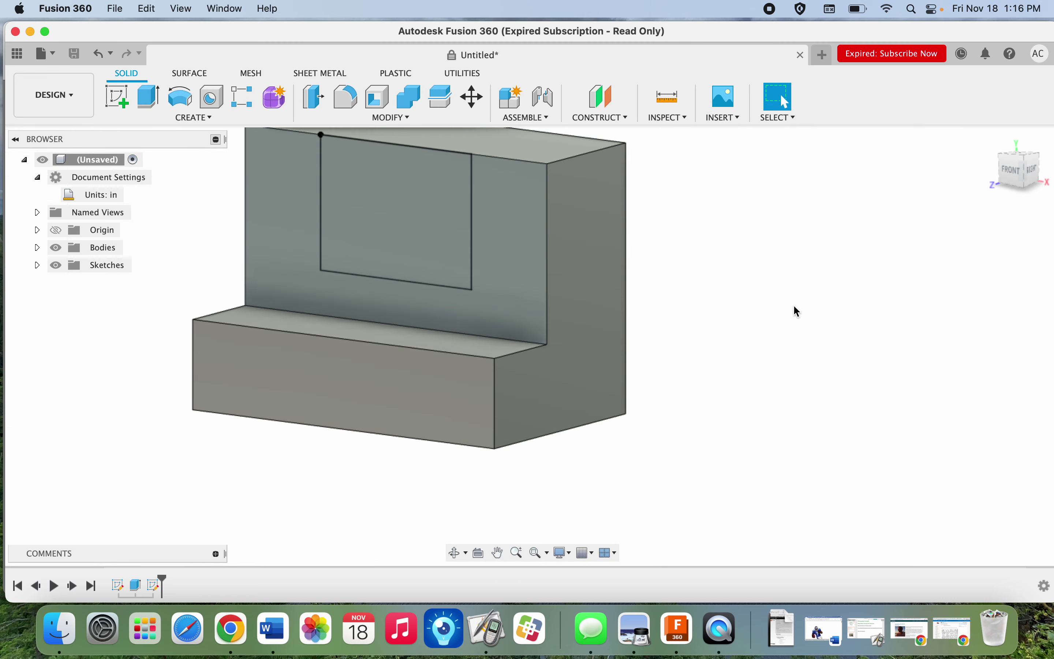
pyautogui.press('super+Tab')
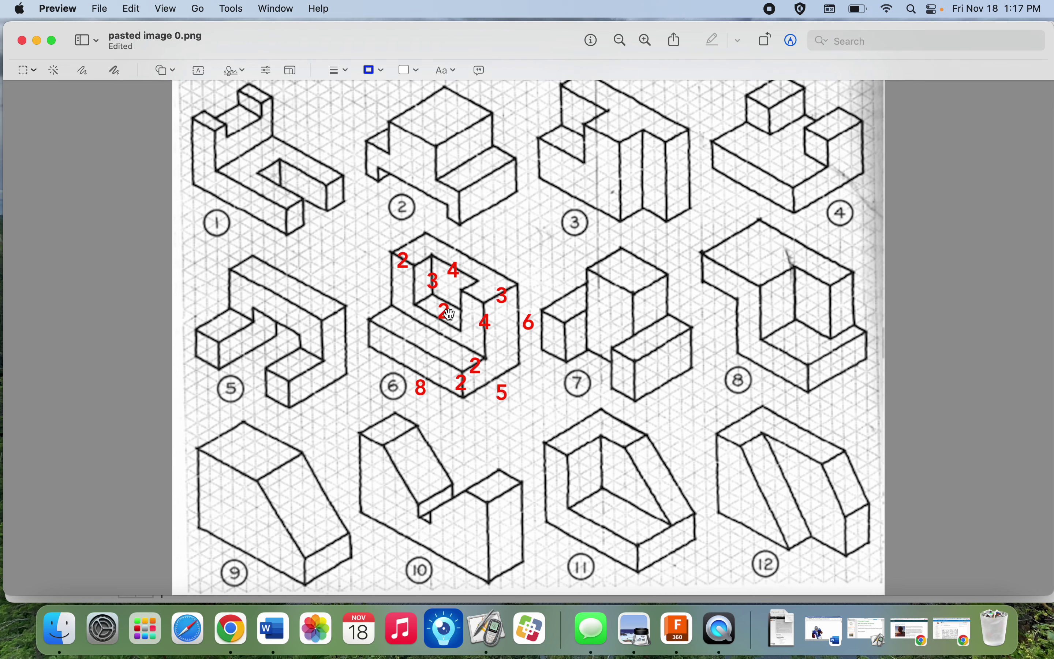
# Extrude the 3 × 4 in rectangle as a cut, making a 2 in deep pocket
pyautogui.press('super+Tab')
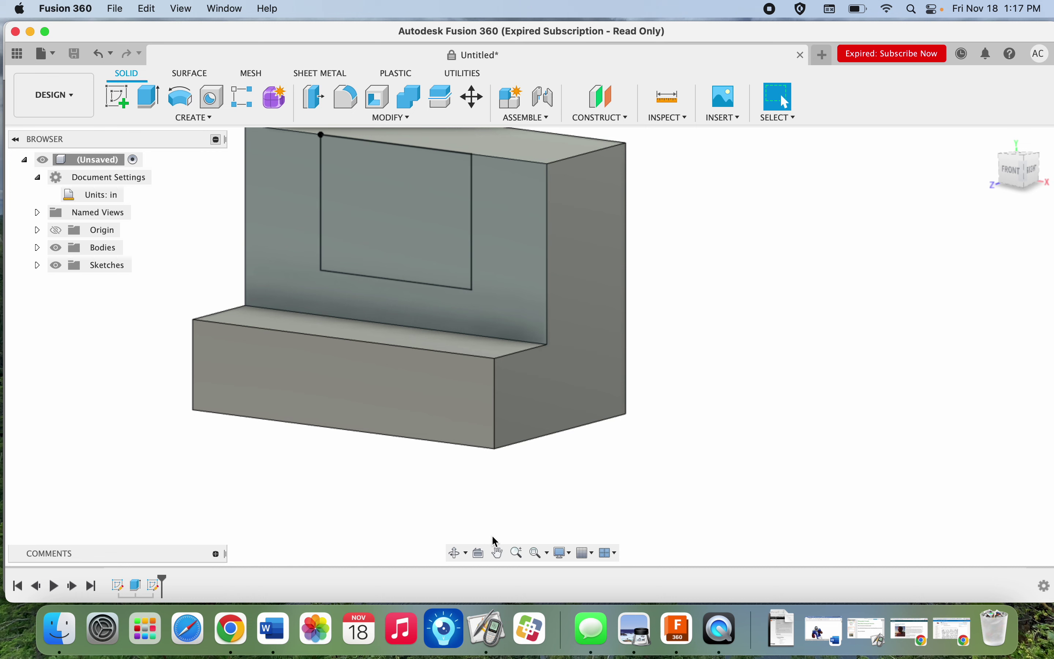
pyautogui.click(499, 552)
pyautogui.moveTo(588, 355); pyautogui.dragTo(591, 403)
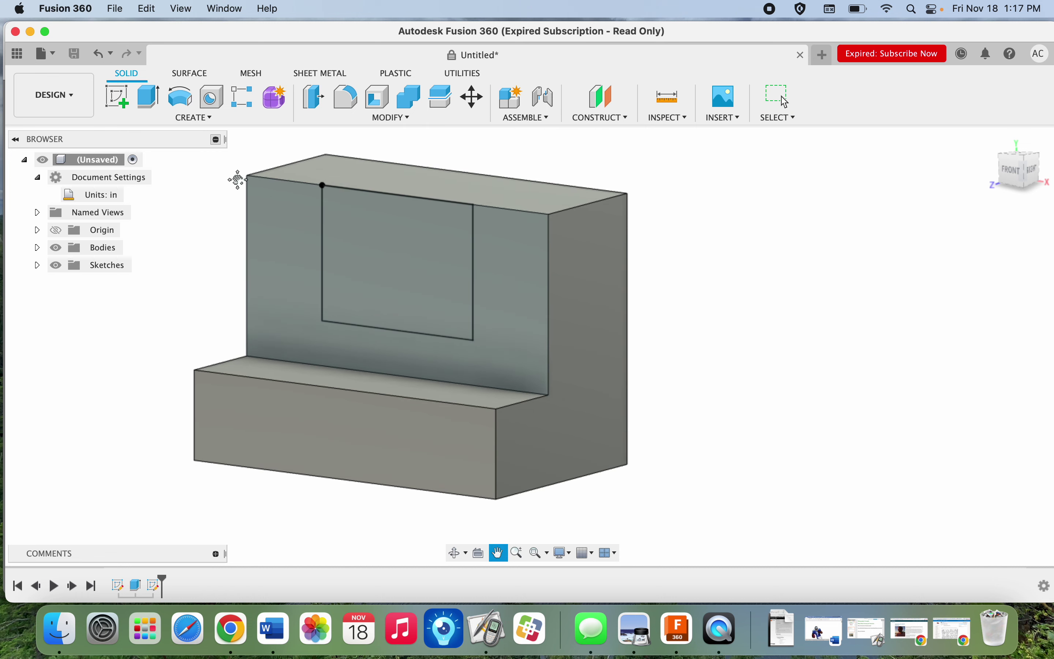
pyautogui.click(150, 95)
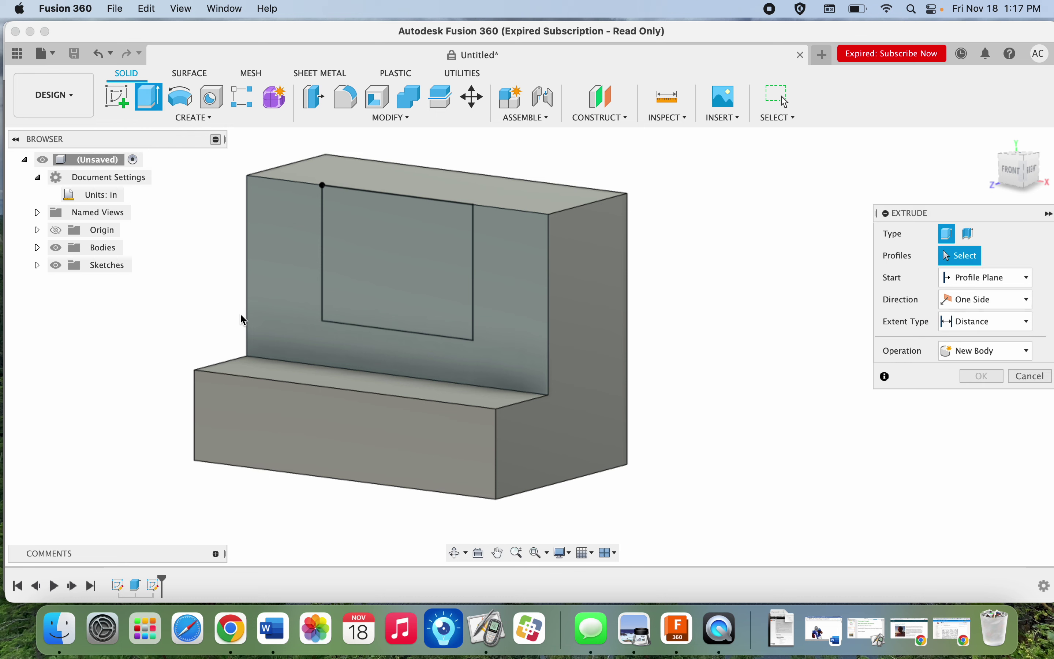
pyautogui.click(368, 272)
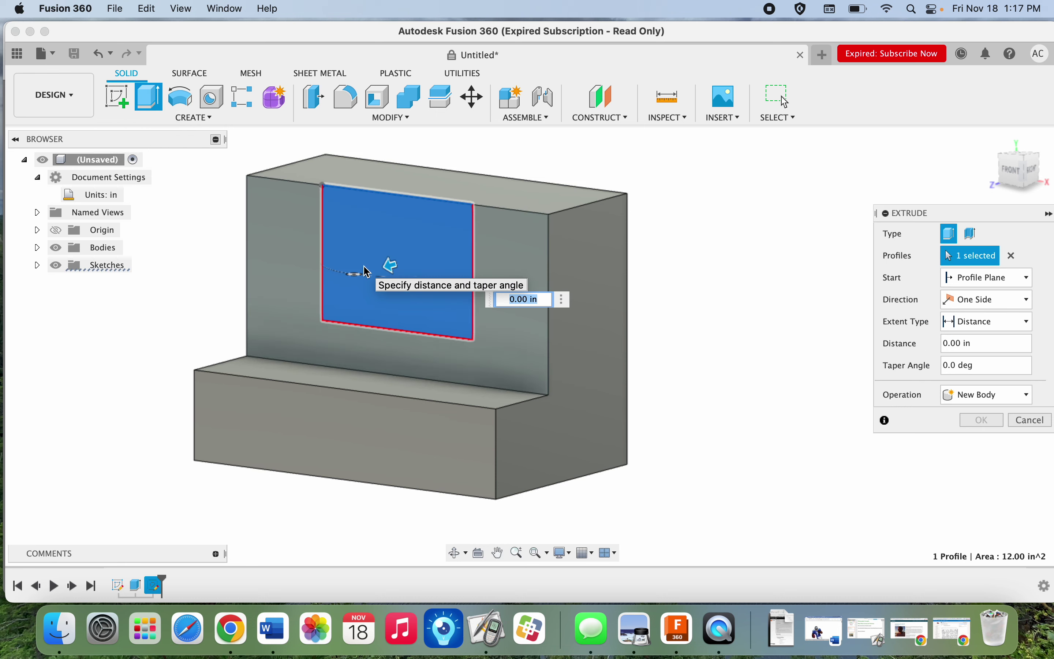
pyautogui.moveTo(392, 272); pyautogui.dragTo(439, 252)
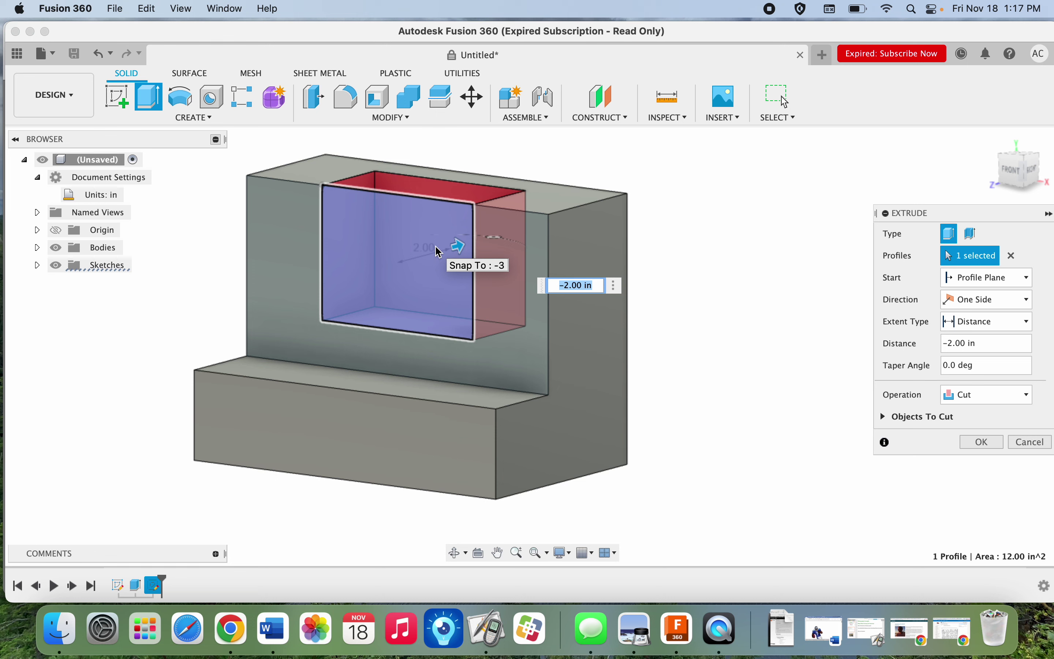
pyautogui.press('Return')
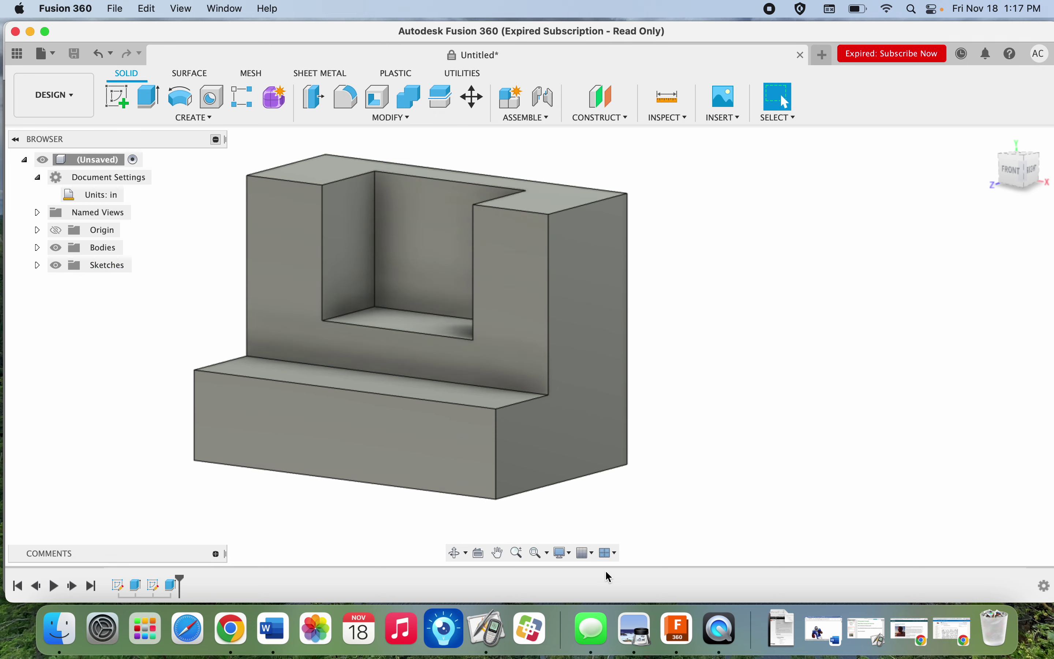
pyautogui.click(457, 555)
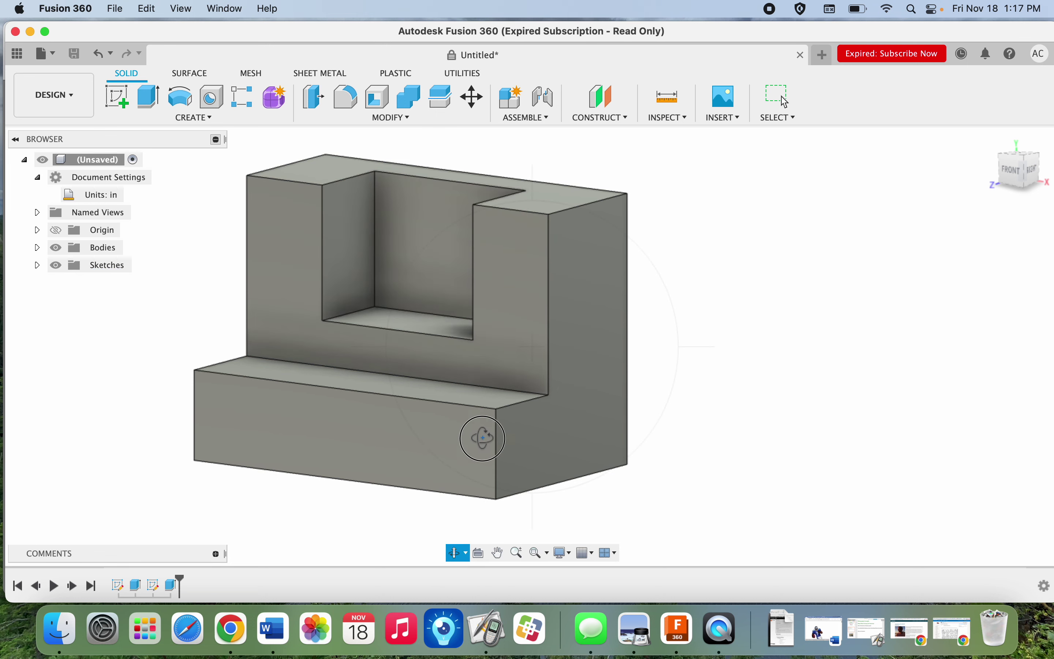
pyautogui.moveTo(477, 440)
pyautogui.mouseDown()
pyautogui.moveTo(496, 461)
pyautogui.moveTo(482, 439)
pyautogui.moveTo(461, 434)
pyautogui.mouseUp()
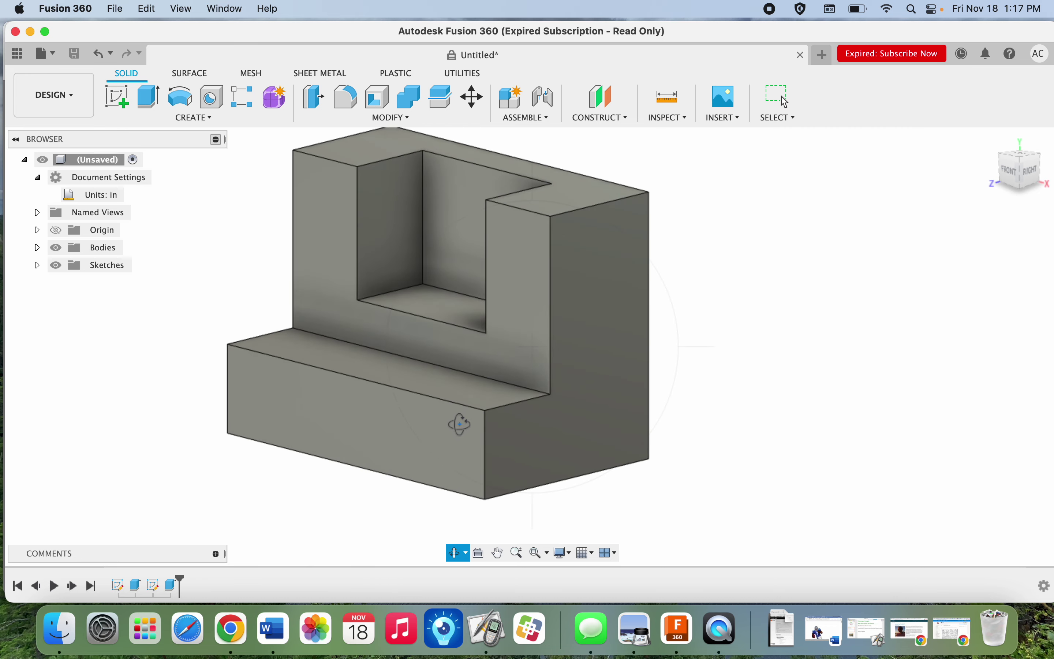
pyautogui.click(45, 53)
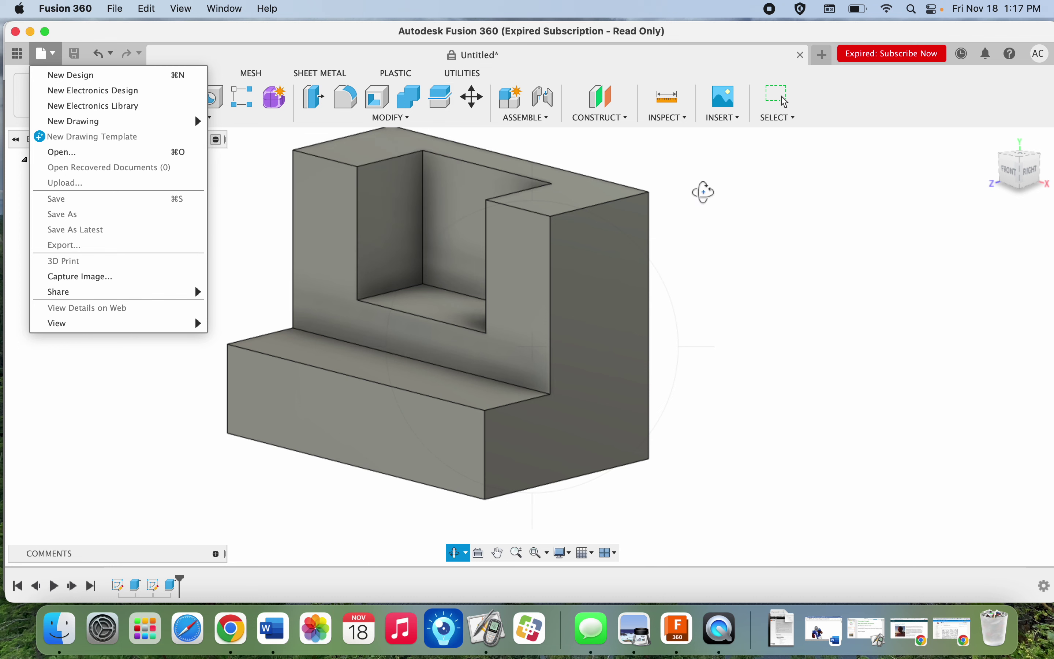
pyautogui.click(699, 192)
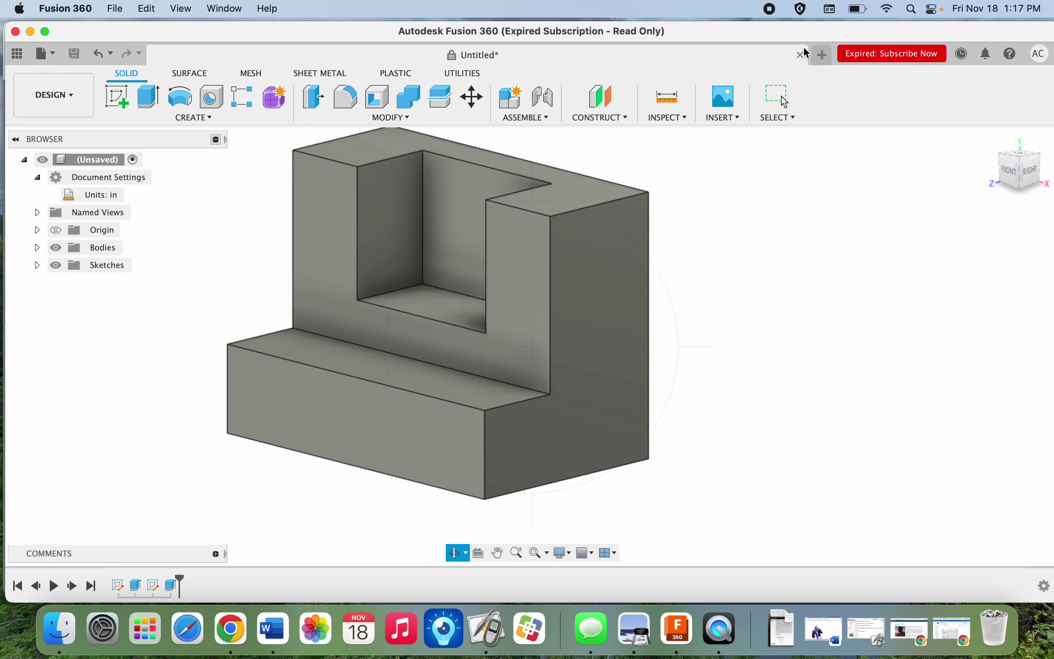
pyautogui.click(825, 56)
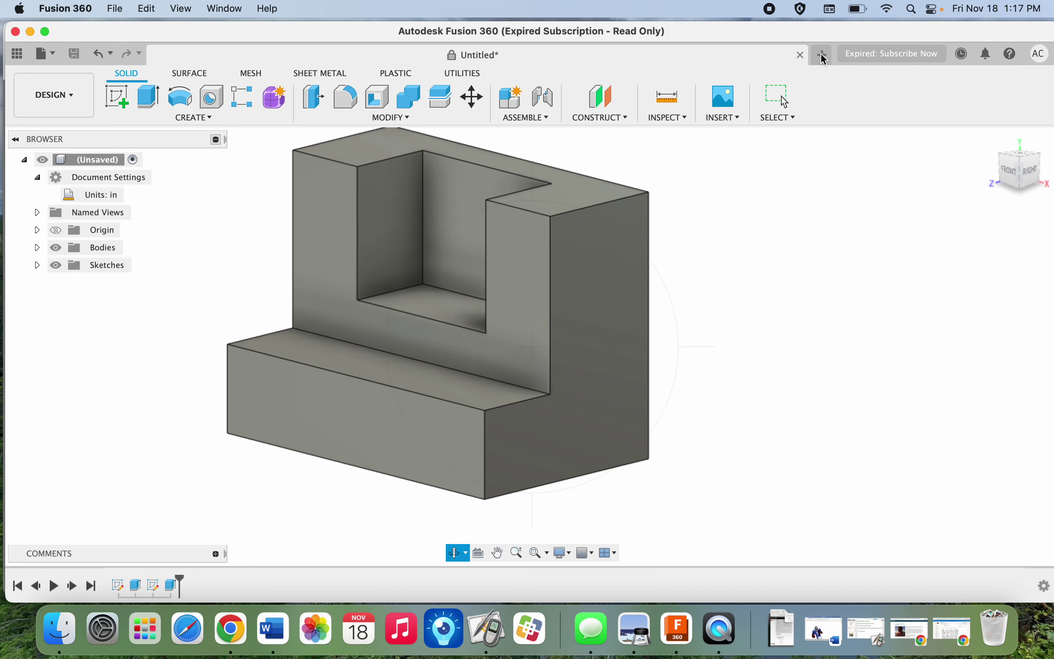